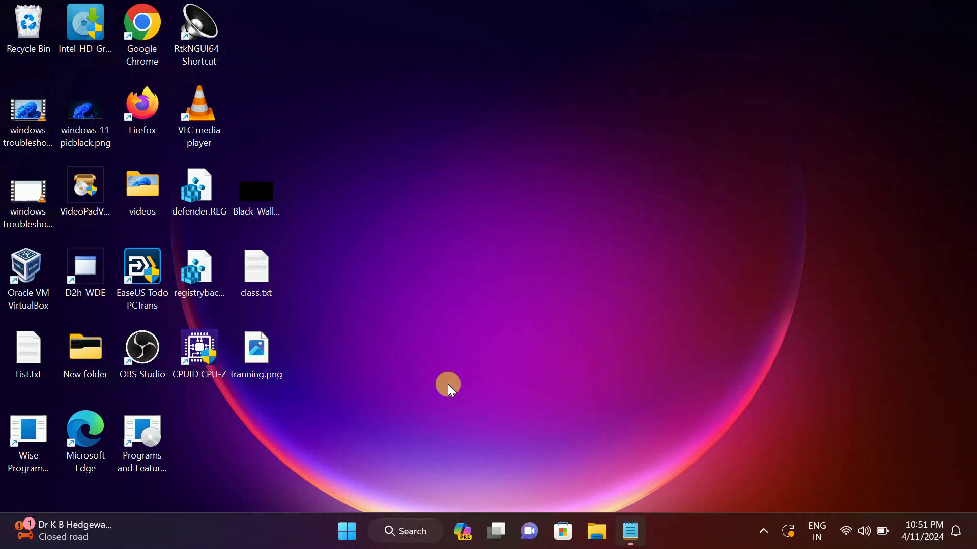
# Open the Windows Security page to check the protection areas, and close it again.
pyautogui.click(402, 532)
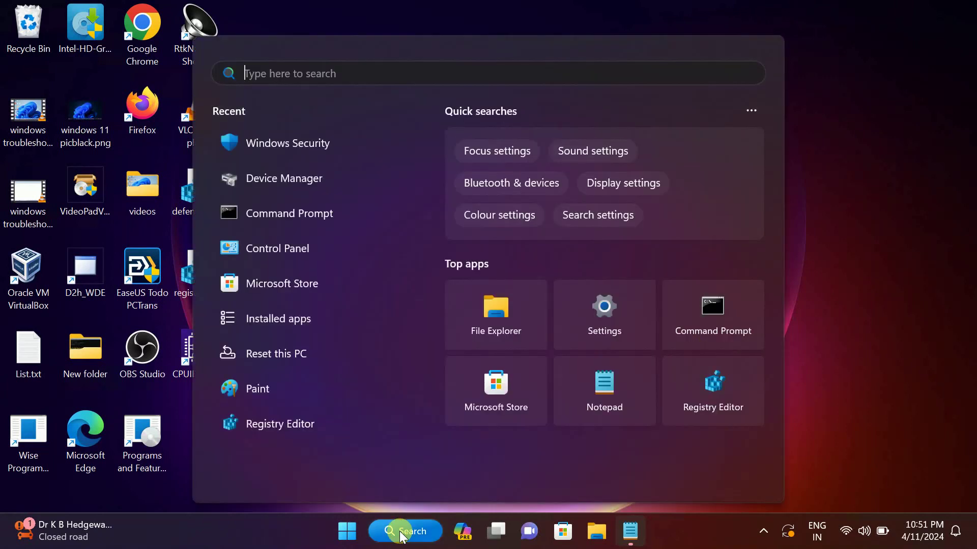
pyautogui.click(288, 141)
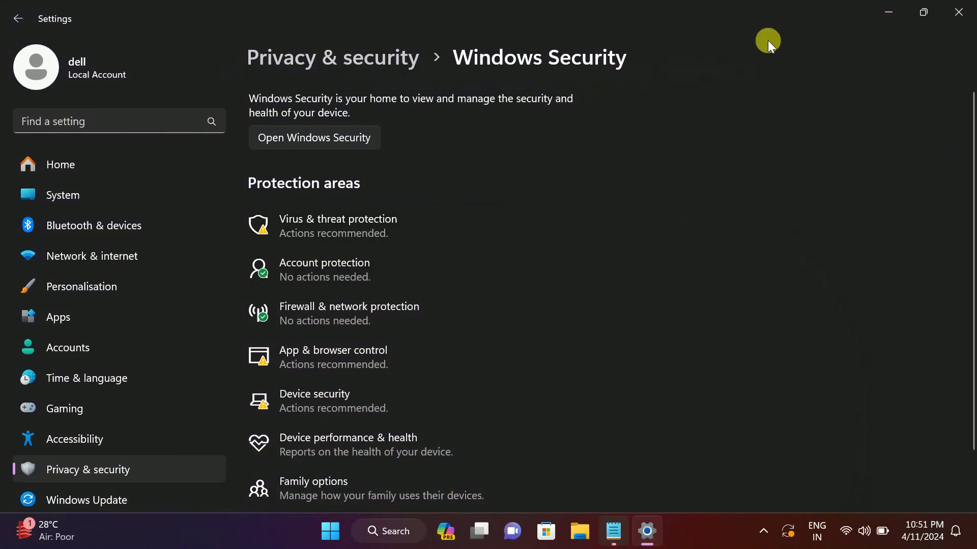
pyautogui.click(966, 8)
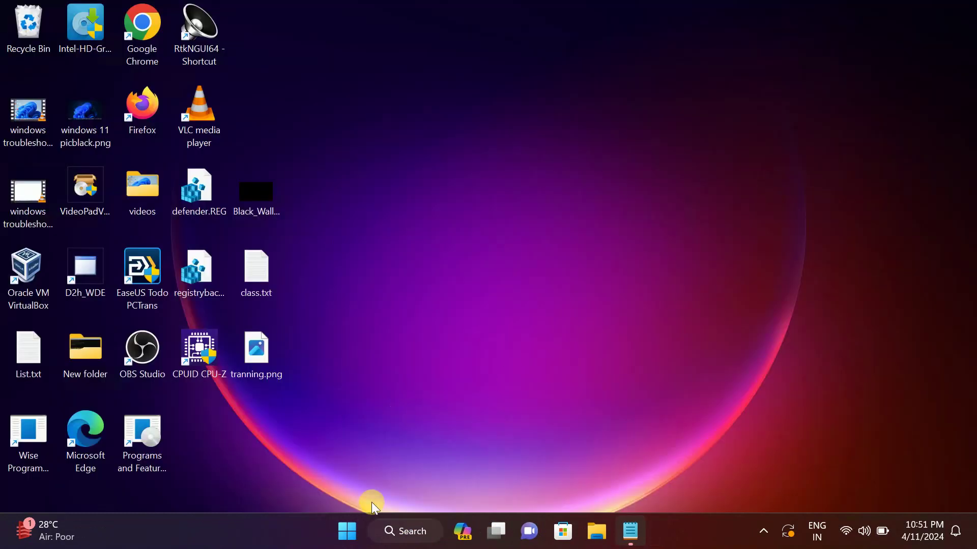
# Search for Windows PowerShell and run it as administrator in a maximized window.
pyautogui.click(394, 531)
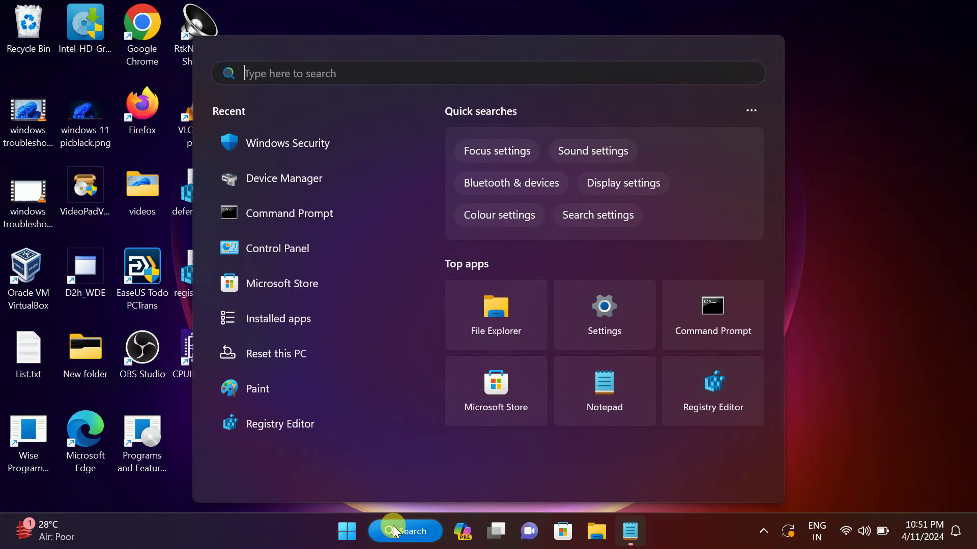
pyautogui.write('c')
pyautogui.press('BackSpace')
pyautogui.write('power')
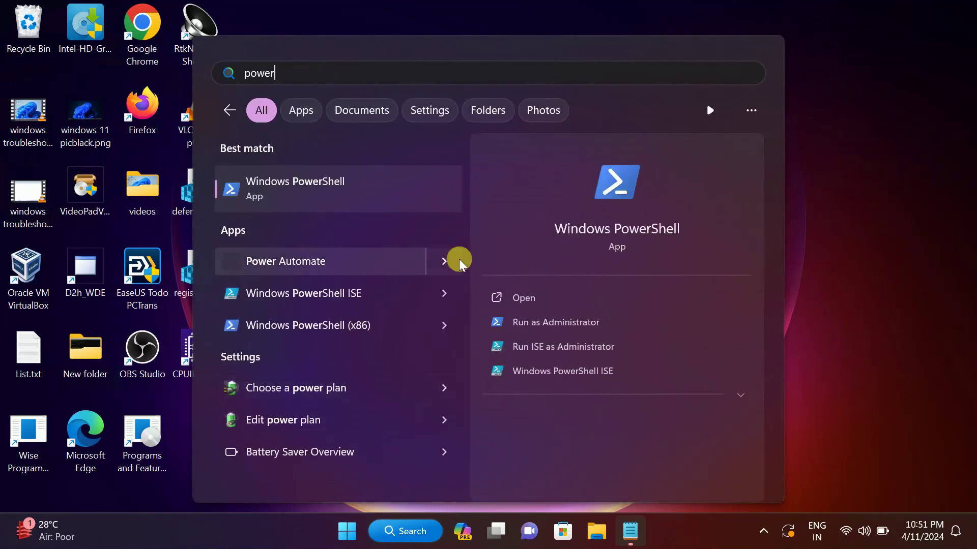
pyautogui.click(540, 329)
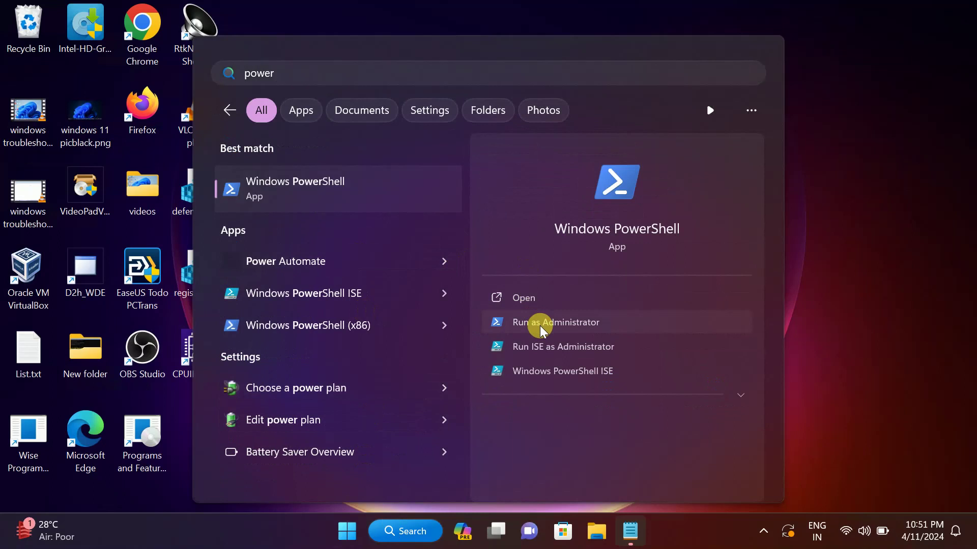
pyautogui.click(428, 388)
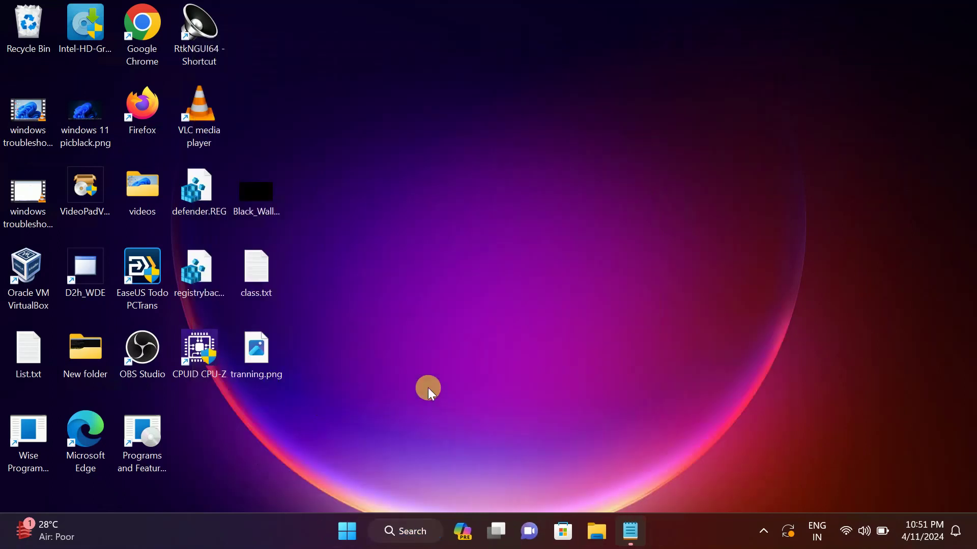
pyautogui.click(752, 128)
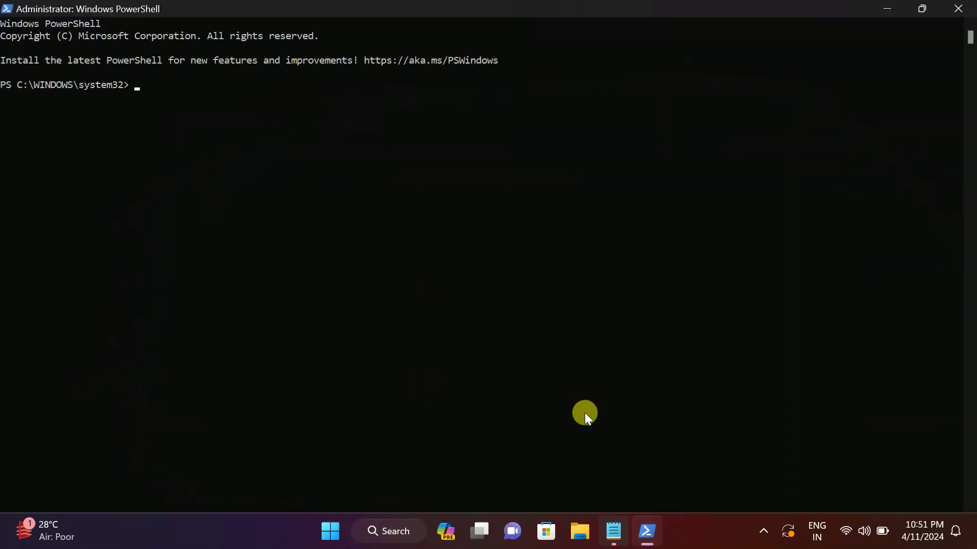
# Copy "Get-AppxPackage Microsoft.SecHealthUI -AllUsers | Reset-AppxPackage" from the registr.bat notes in Notepad, run it in PowerShell, and close PowerShell.
pyautogui.click(613, 531)
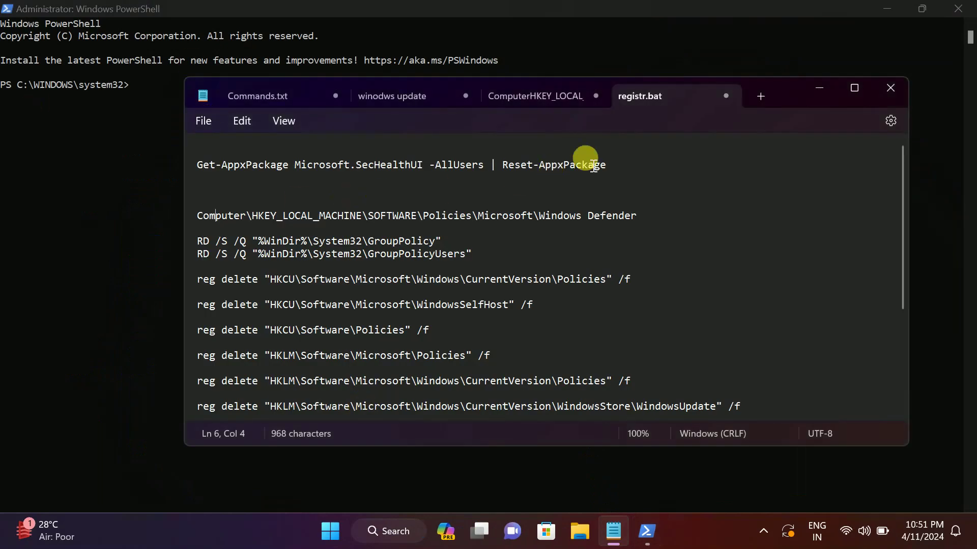
pyautogui.moveTo(606, 165); pyautogui.dragTo(135, 159)
pyautogui.press('cmd+c')
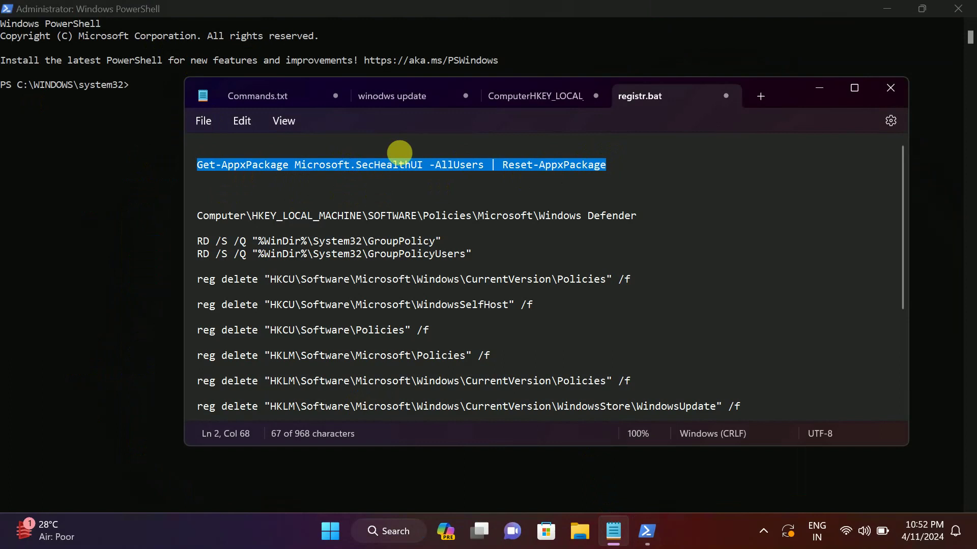
pyautogui.click(816, 87)
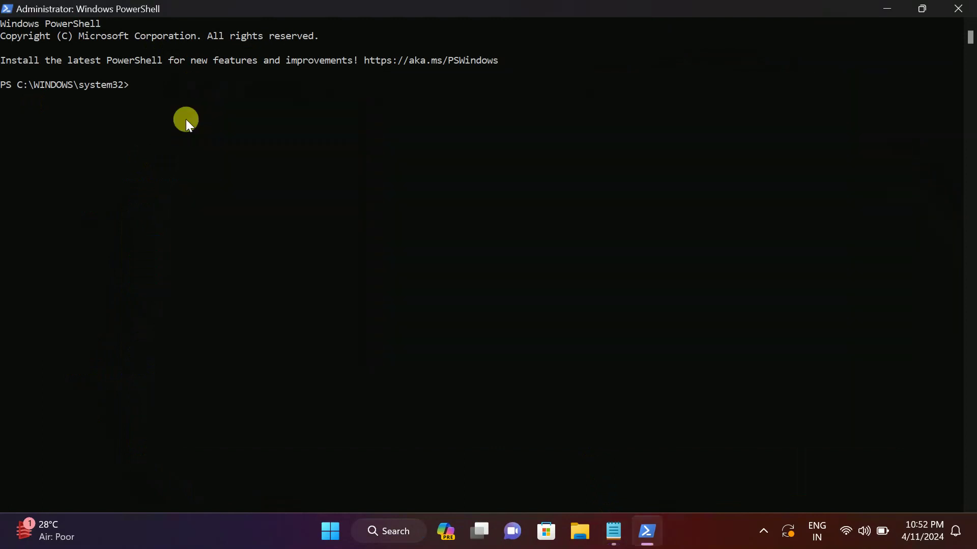
pyautogui.rightClick(132, 90)
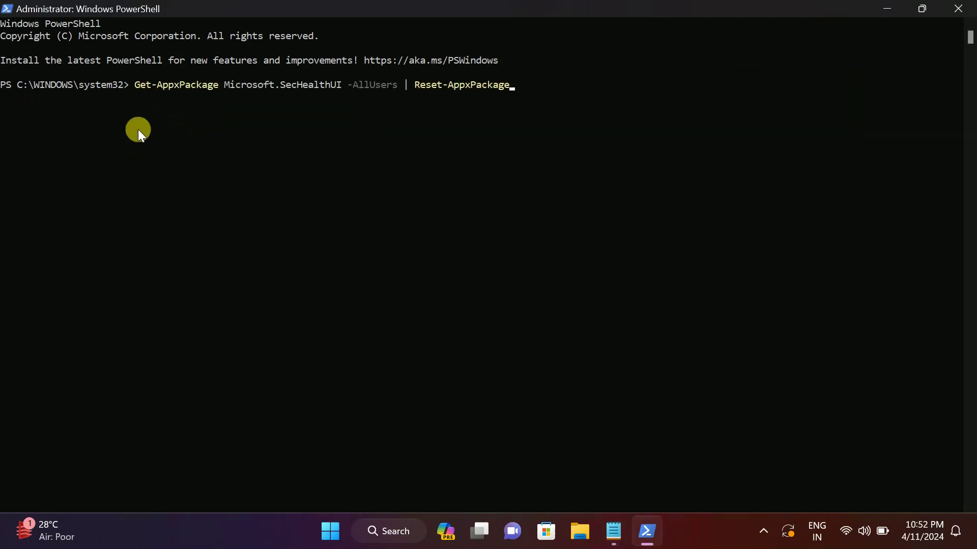
pyautogui.press('Return')
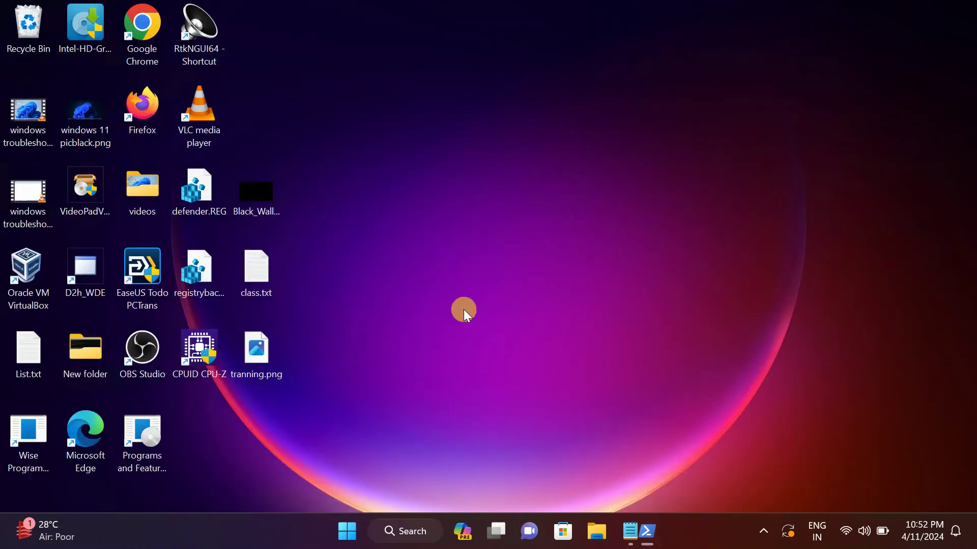
pyautogui.click(958, 9)
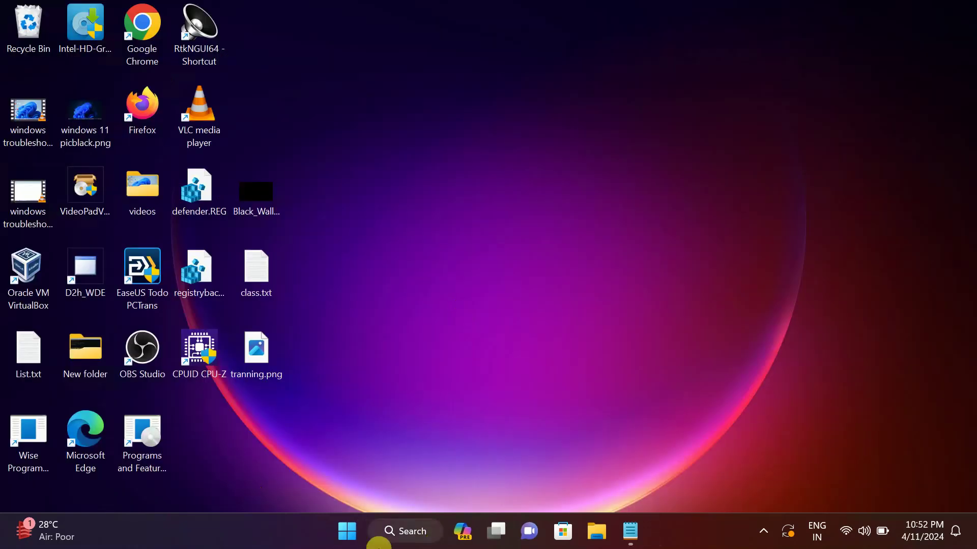
# Check Windows Security and the hidden system tray icons, and refresh the desktop.
pyautogui.click(405, 531)
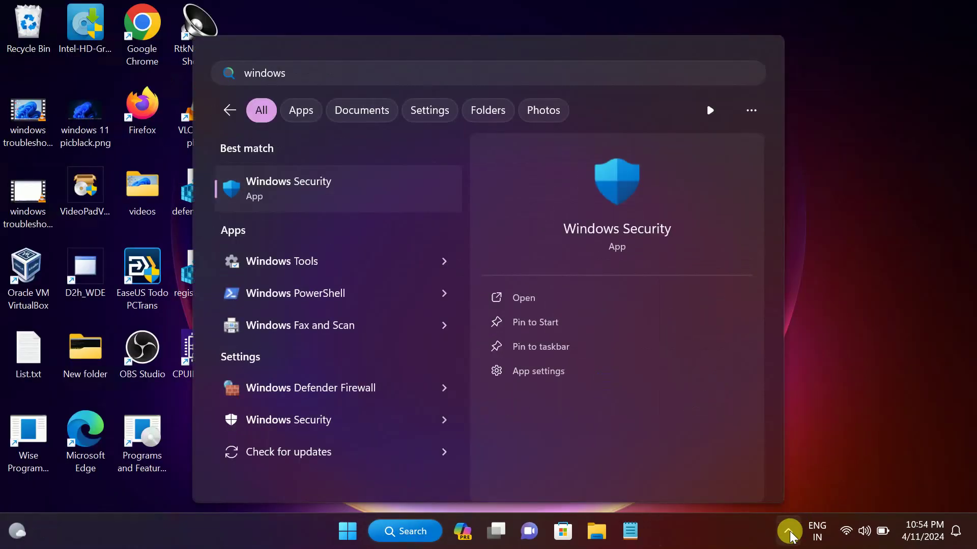
pyautogui.click(787, 532)
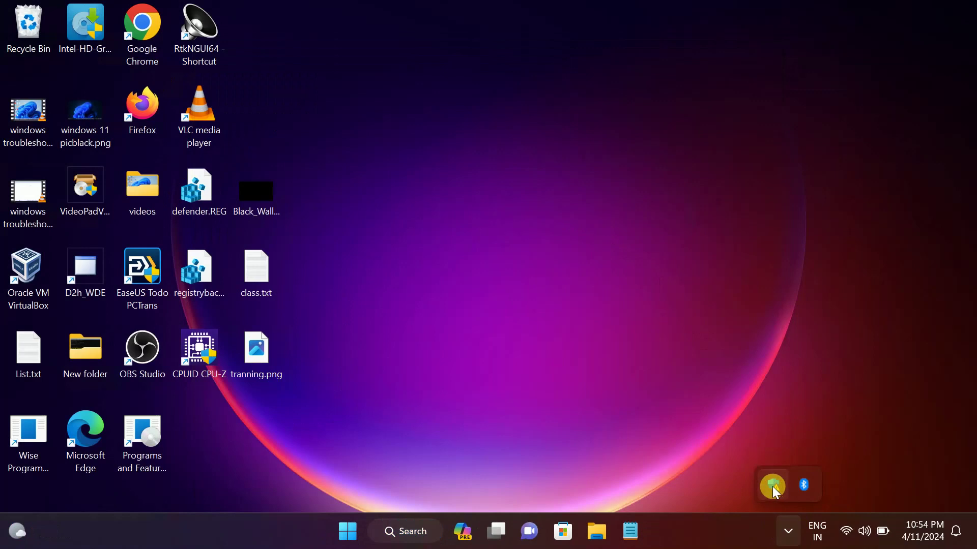
pyautogui.rightClick(412, 135)
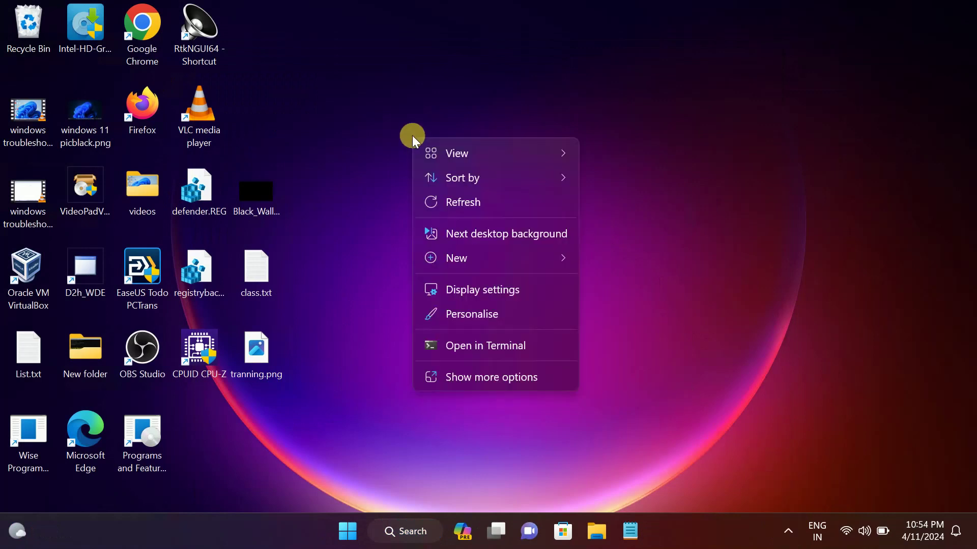
pyautogui.click(449, 201)
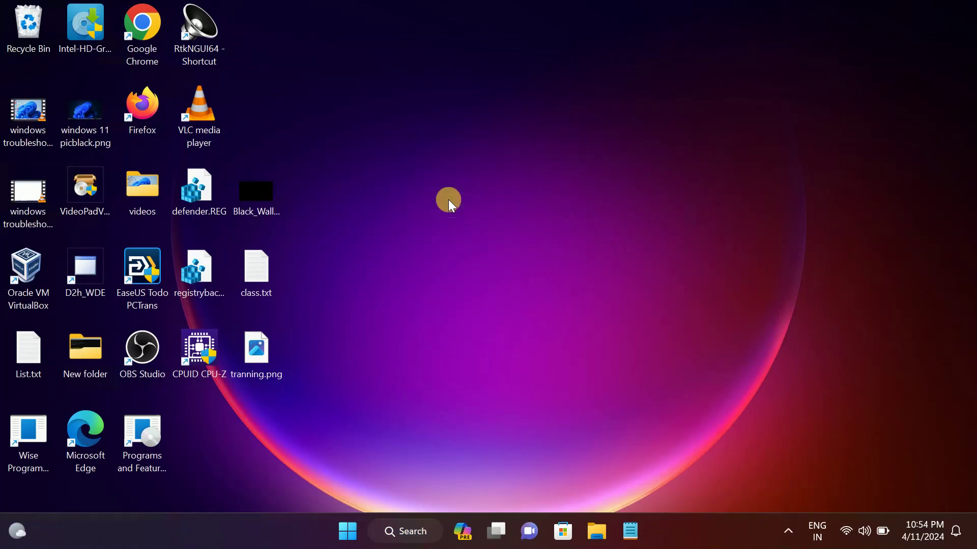
# Search for Registry Editor and run it as administrator.
pyautogui.click(401, 533)
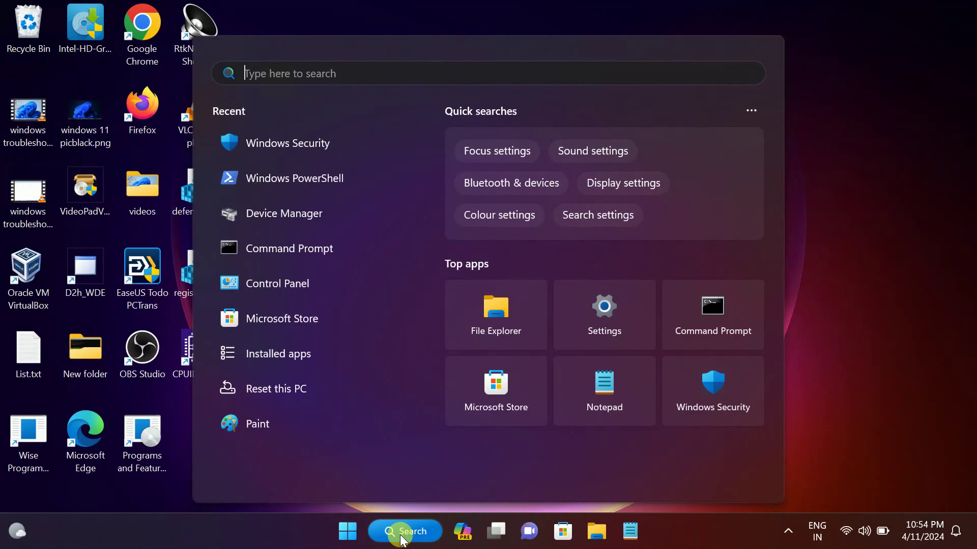
pyautogui.write('gre')
pyautogui.press('BackSpace')
pyautogui.press('BackSpace')
pyautogui.press('BackSpace')
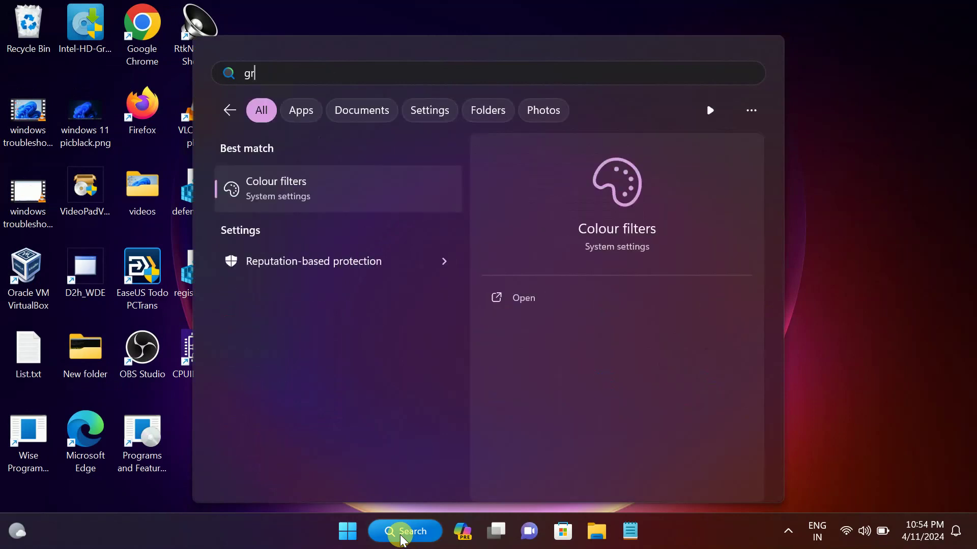
pyautogui.write('registry Editor')
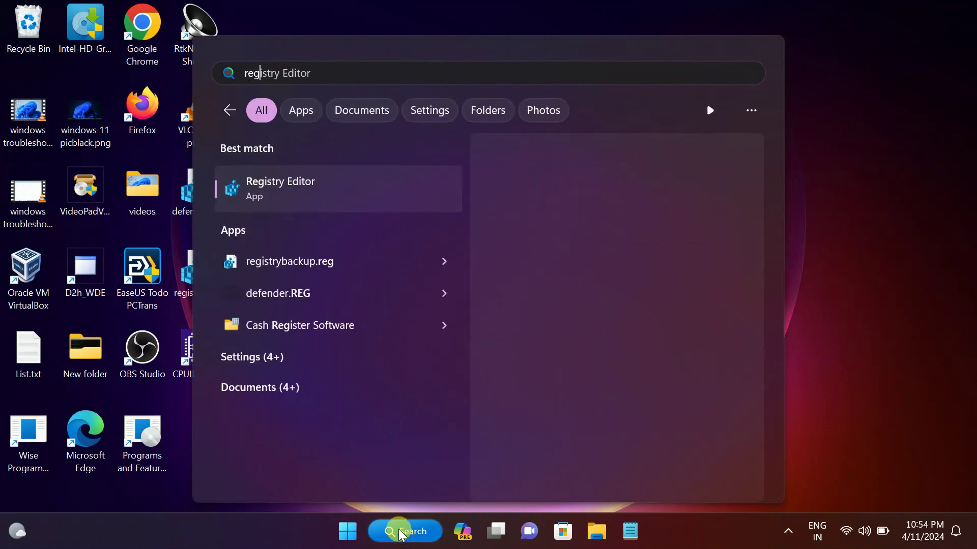
pyautogui.click(560, 322)
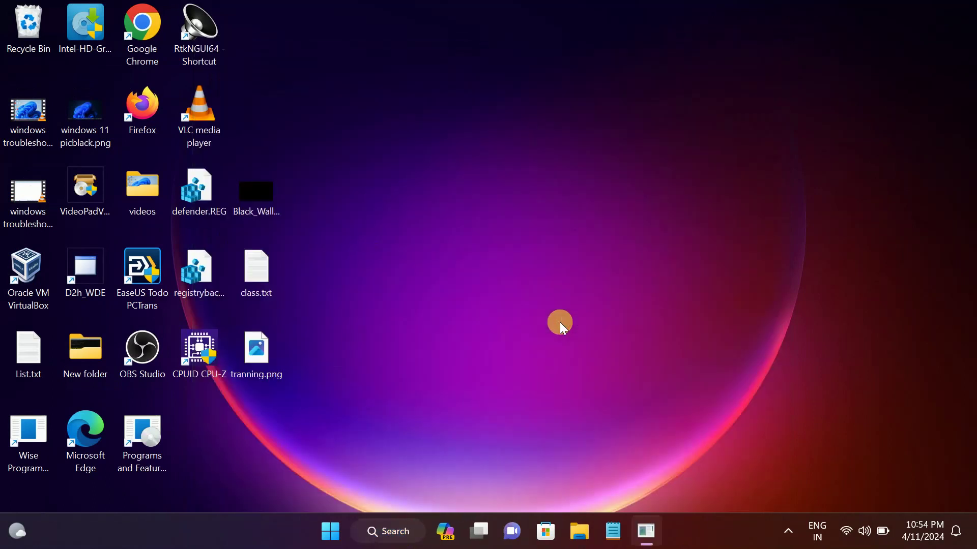
pyautogui.click(386, 390)
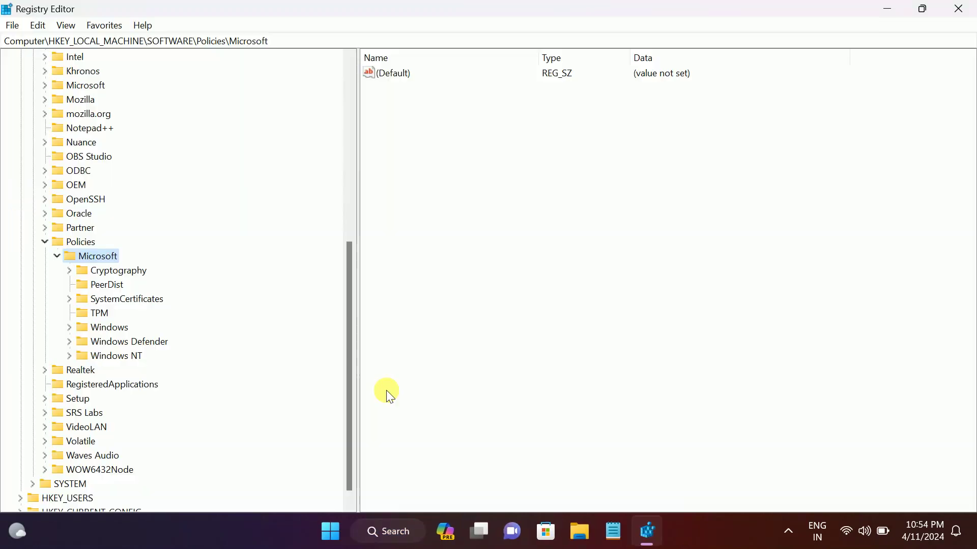
# Collapse the HKEY_LOCAL_MACHINE tree and select the Computer root.
pyautogui.click(57, 256)
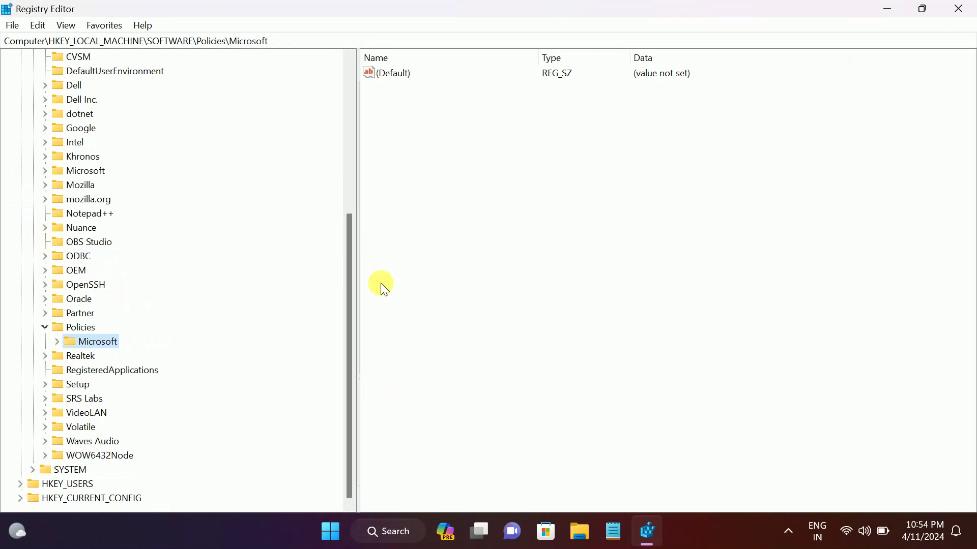
pyautogui.moveTo(349, 297); pyautogui.dragTo(325, 94)
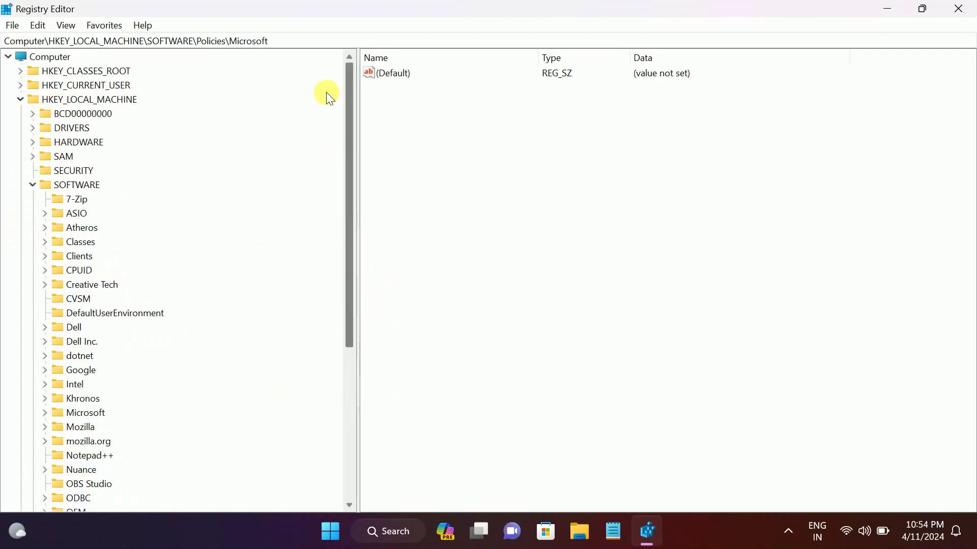
pyautogui.click(20, 99)
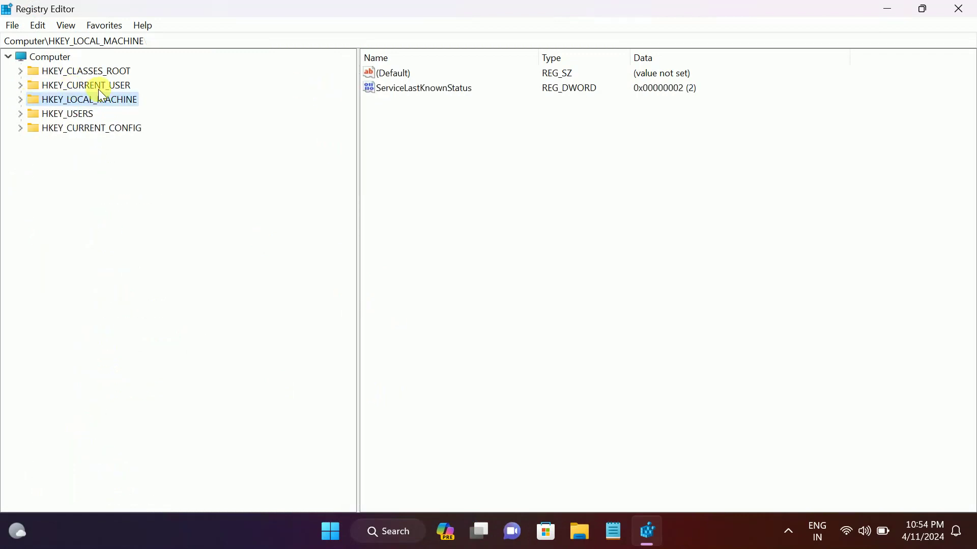
pyautogui.click(51, 57)
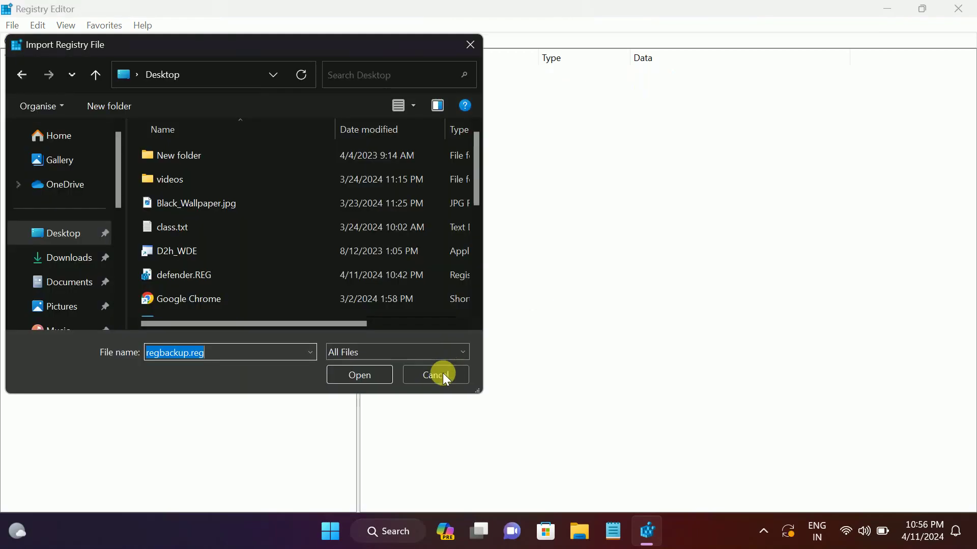
# Export the entire registry to the Desktop as reback.reg, with the export range All and the file type All Files.
pyautogui.click(440, 375)
pyautogui.click(13, 25)
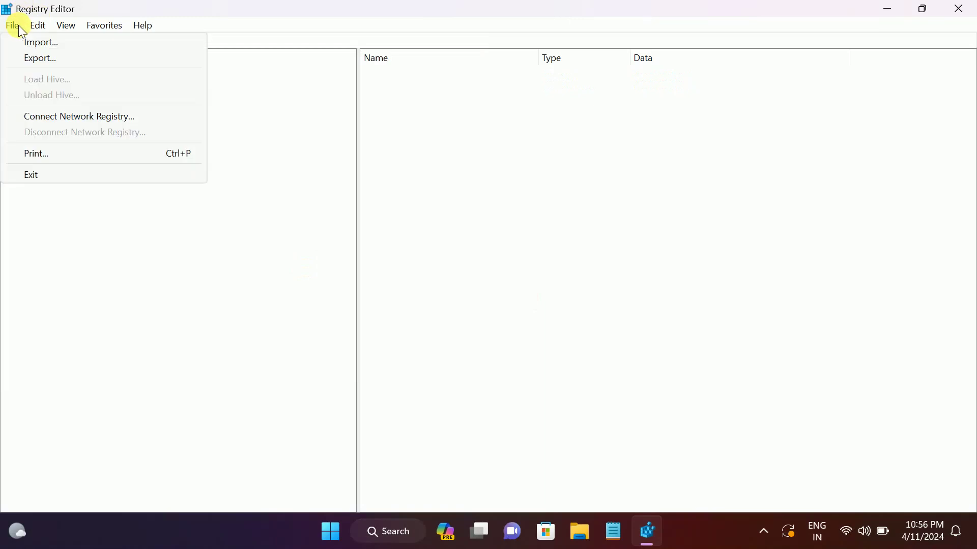
pyautogui.click(38, 57)
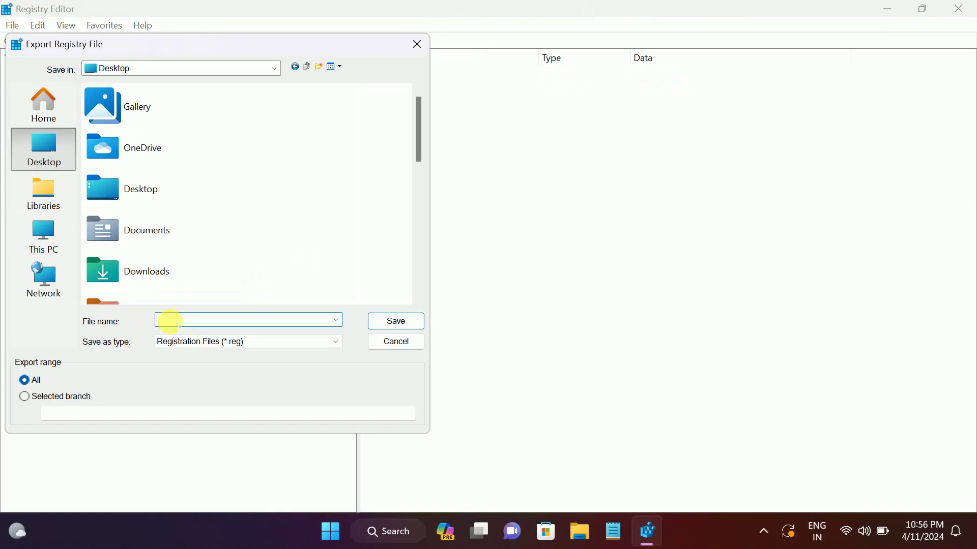
pyautogui.write('reback.reg')
pyautogui.click(211, 343)
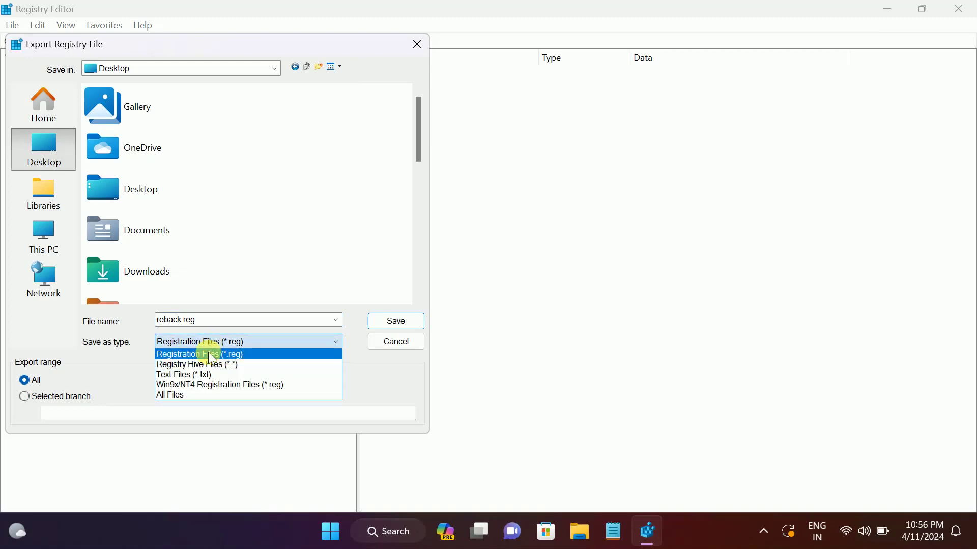
pyautogui.click(189, 401)
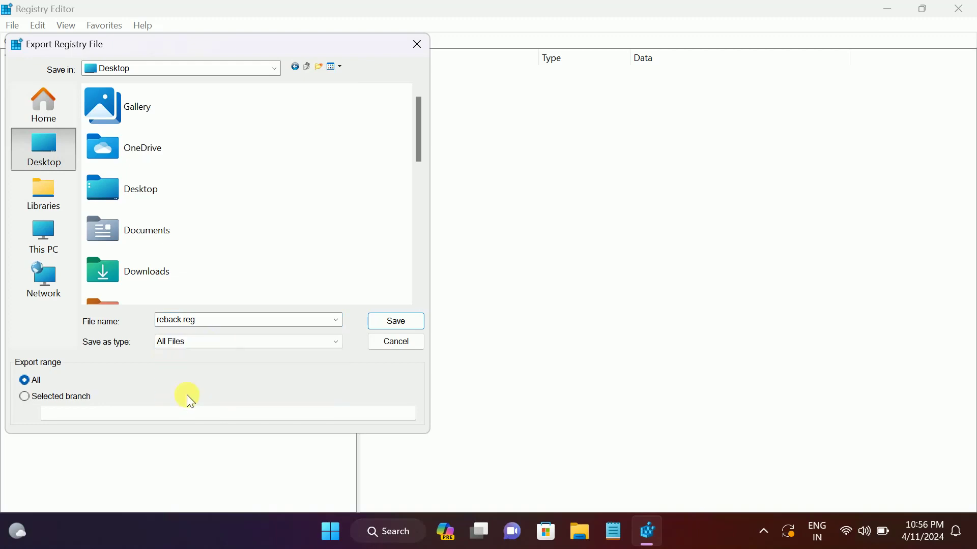
pyautogui.click(404, 322)
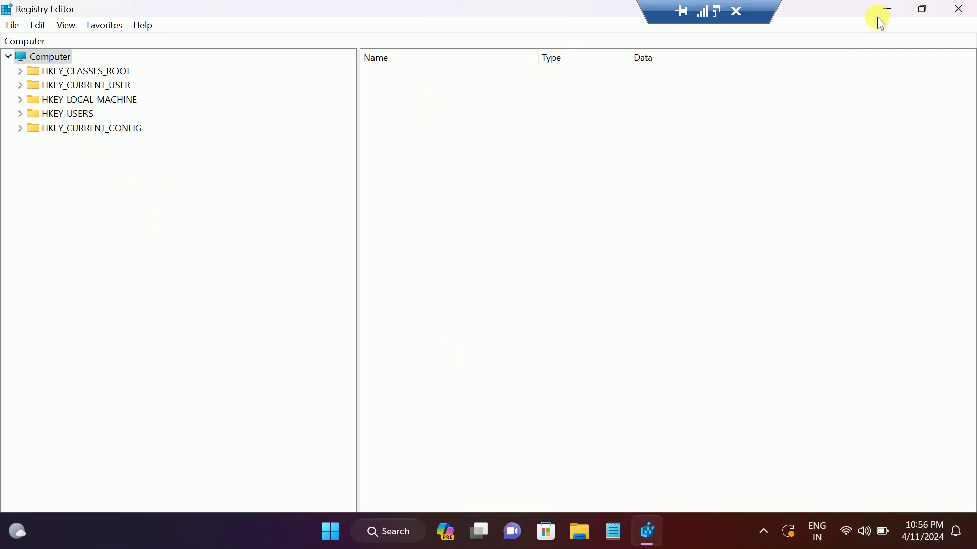
# Minimize Registry Editor, check the exported reback.reg file on the desktop, and return to Registry Editor.
pyautogui.click(898, 10)
pyautogui.click(899, 12)
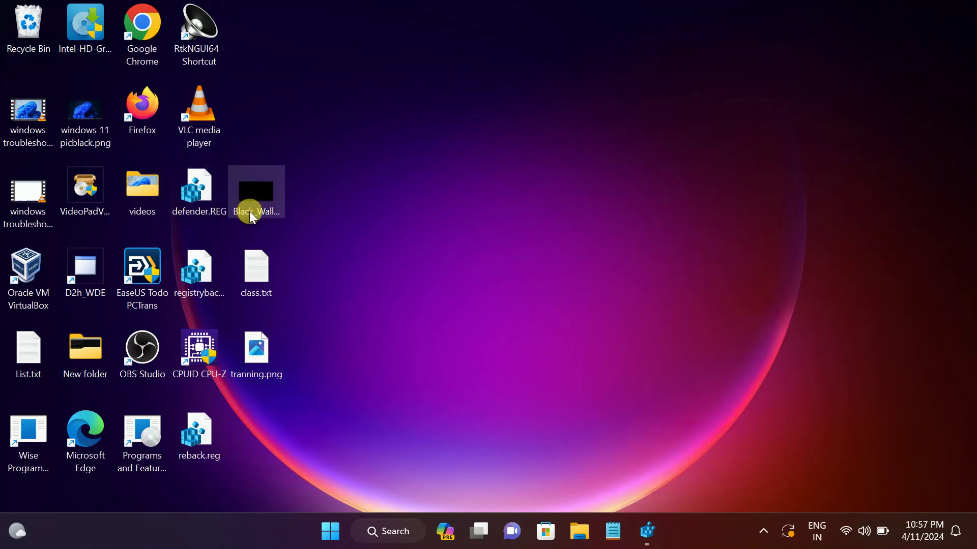
pyautogui.click(188, 294)
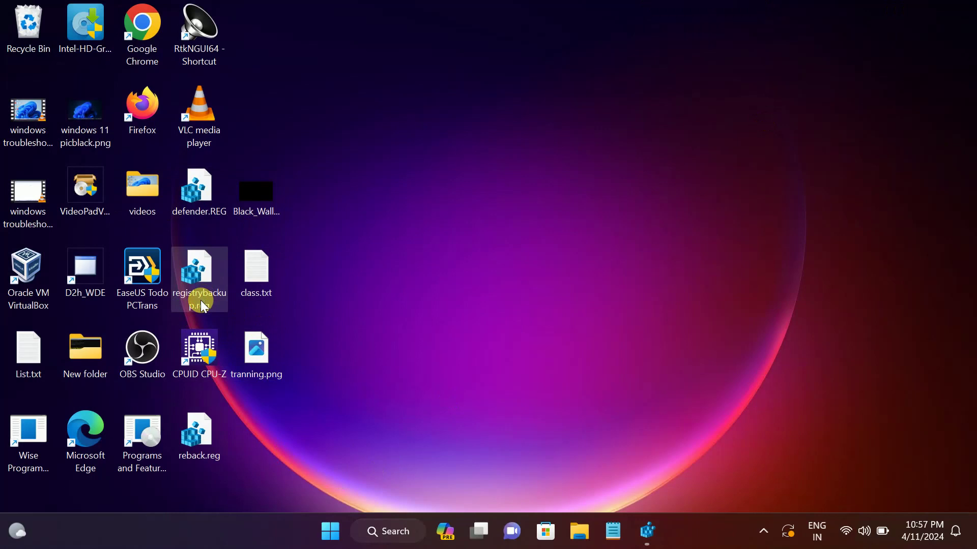
pyautogui.click(221, 451)
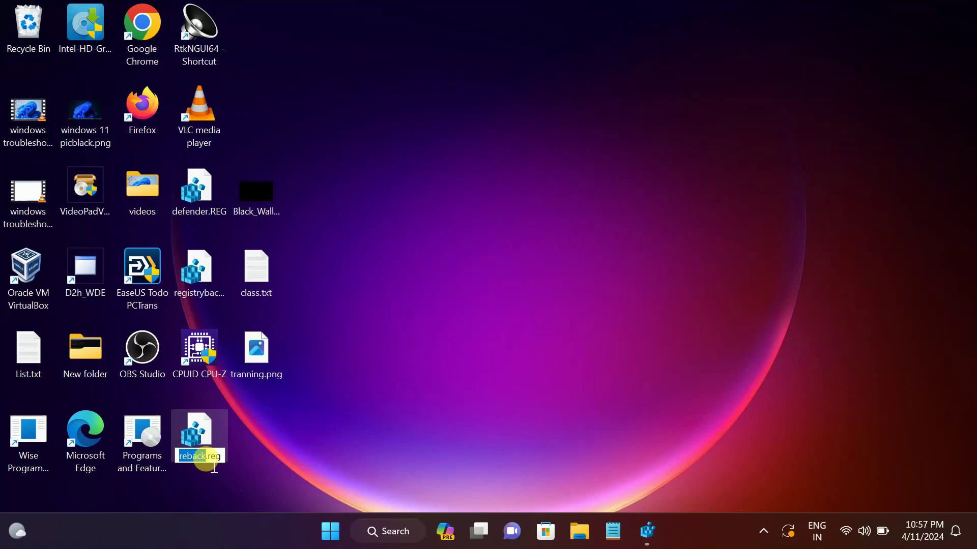
pyautogui.press('Return')
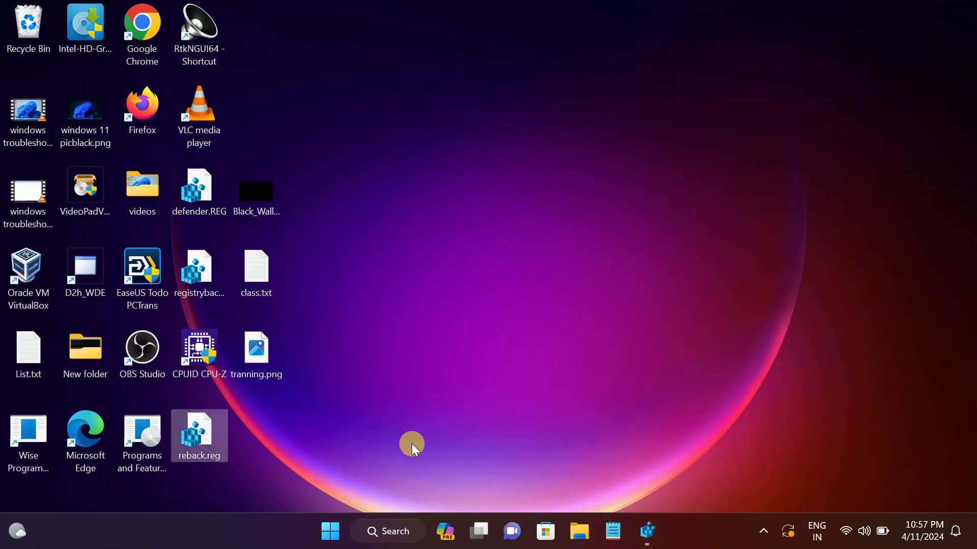
pyautogui.click(641, 529)
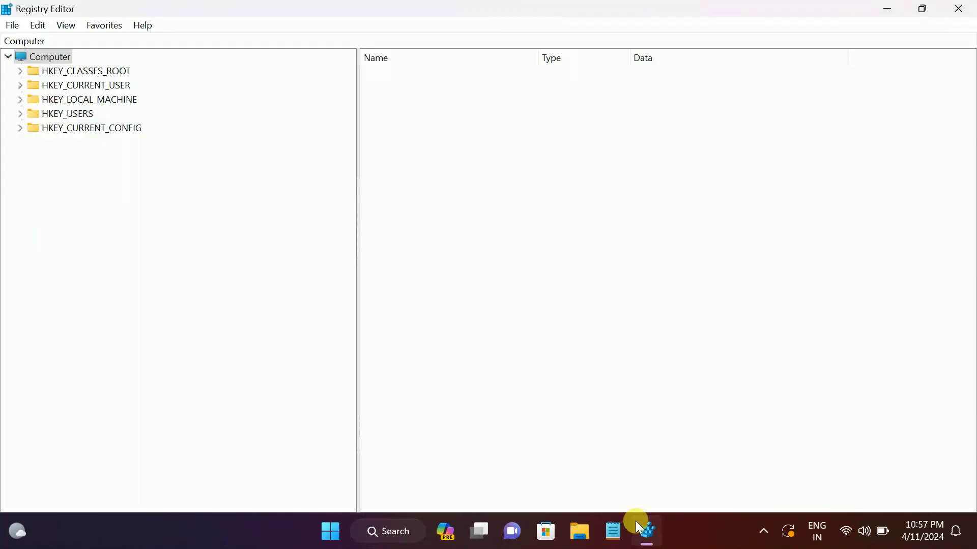
pyautogui.click(589, 519)
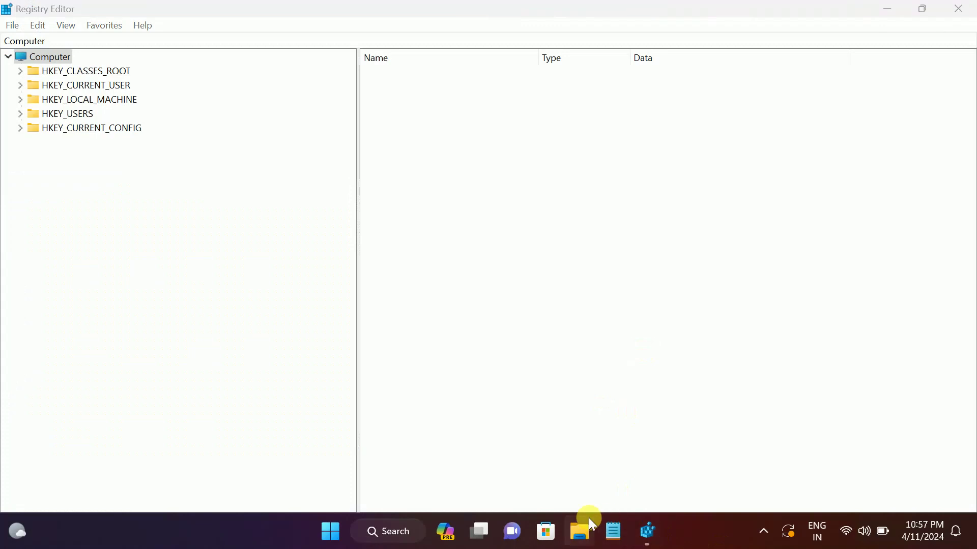
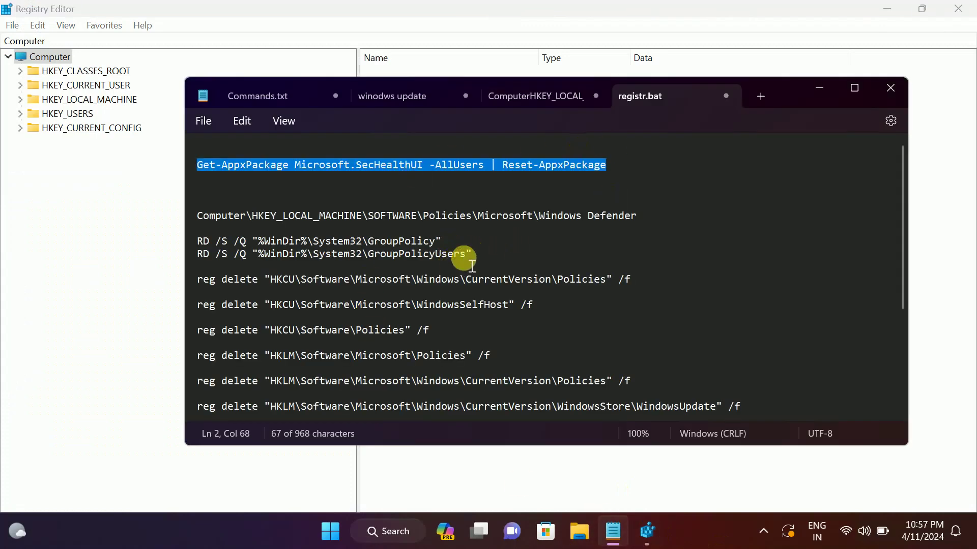
# Insert two line breaks after the GroupPolicyUsers command in registr.bat, and maximize the Notepad window to show the reg delete commands.
pyautogui.click(486, 257)
pyautogui.press('Return')
pyautogui.press('Return')
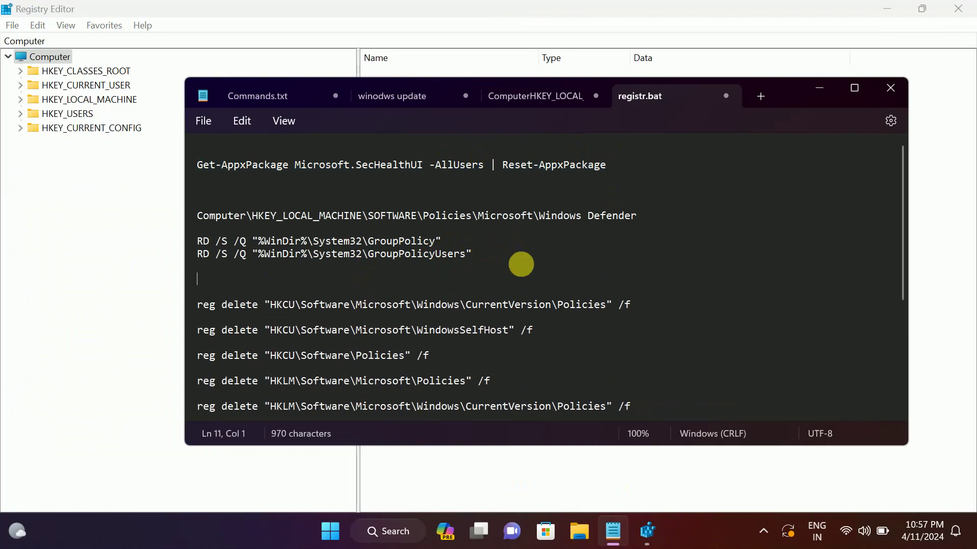
pyautogui.click(854, 88)
pyautogui.scroll(-1, 391, 235)
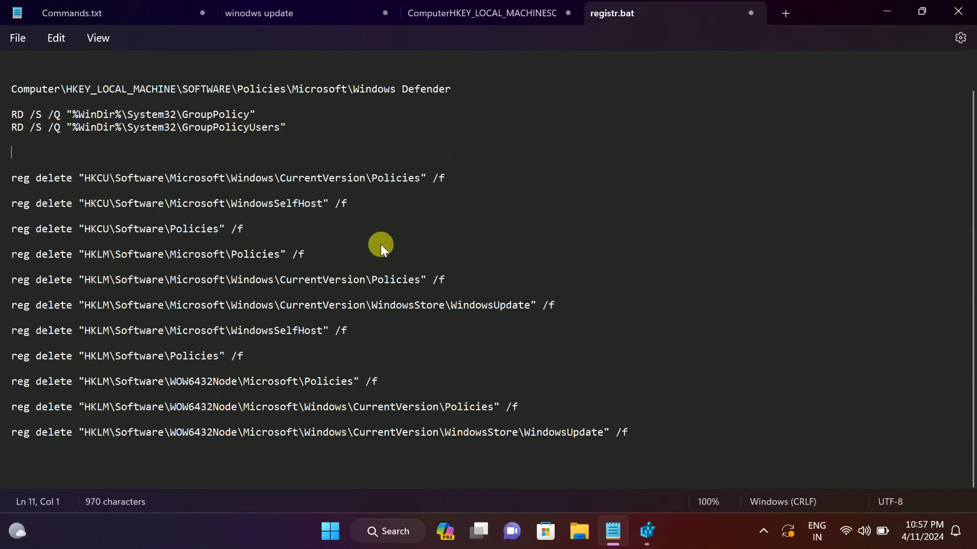
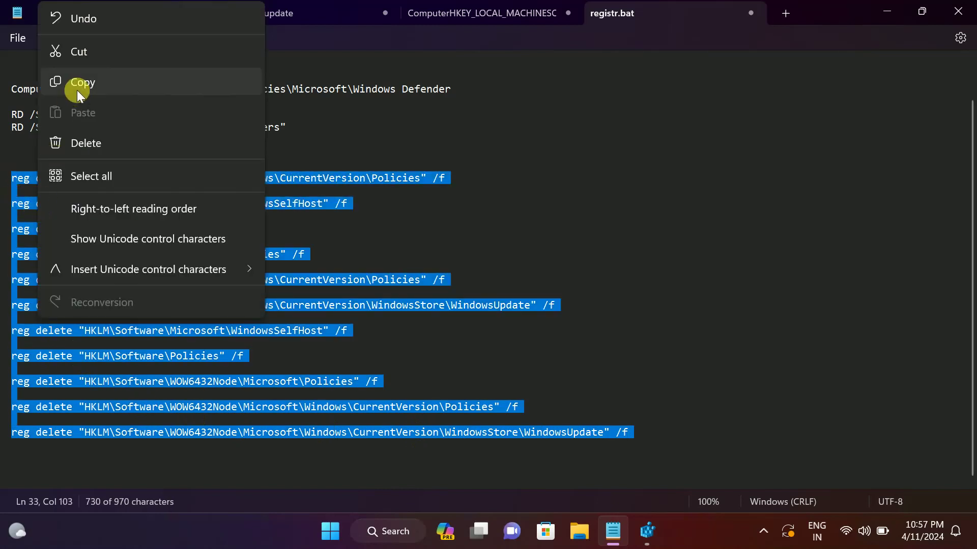
# Copy the selected block of reg delete commands from registr.bat and search Windows for cmd.
pyautogui.click(77, 90)
pyautogui.click(379, 531)
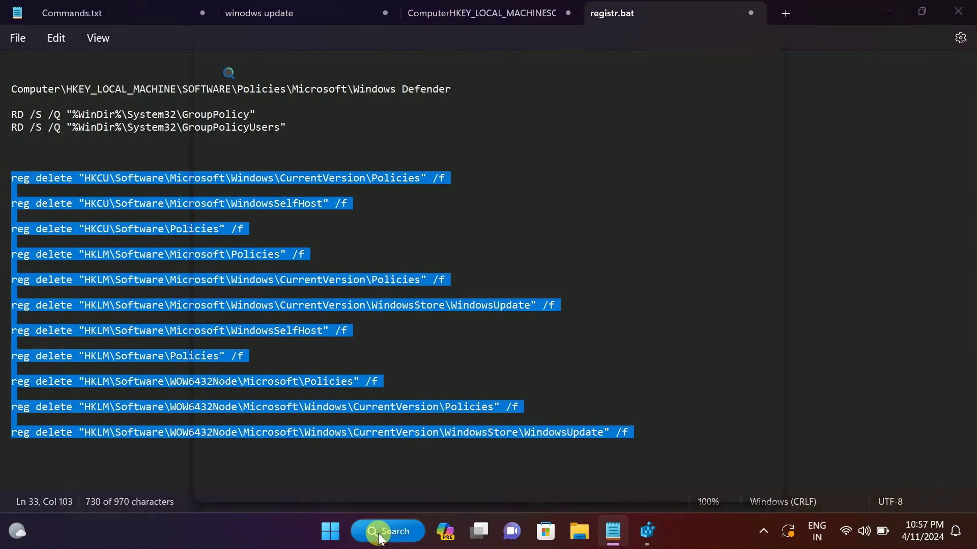
pyautogui.write('cmd')
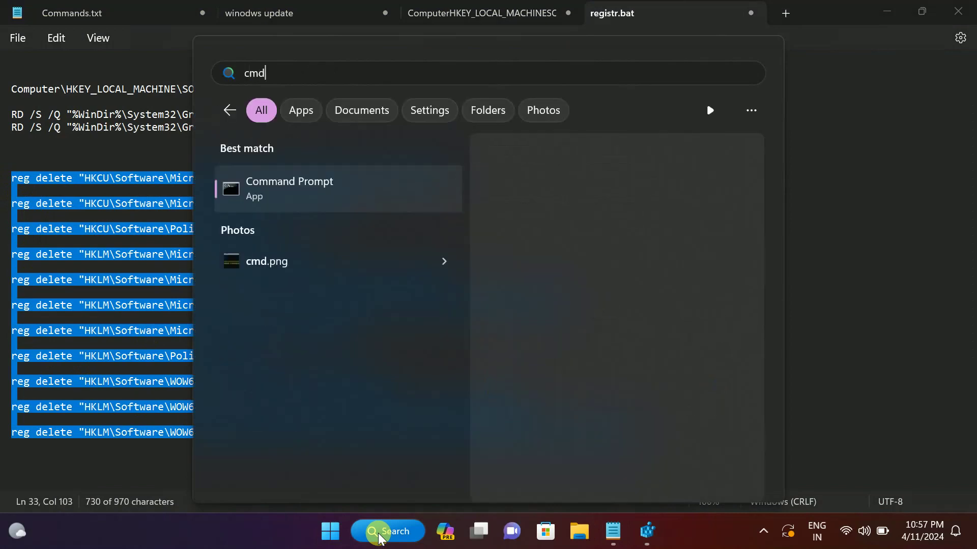
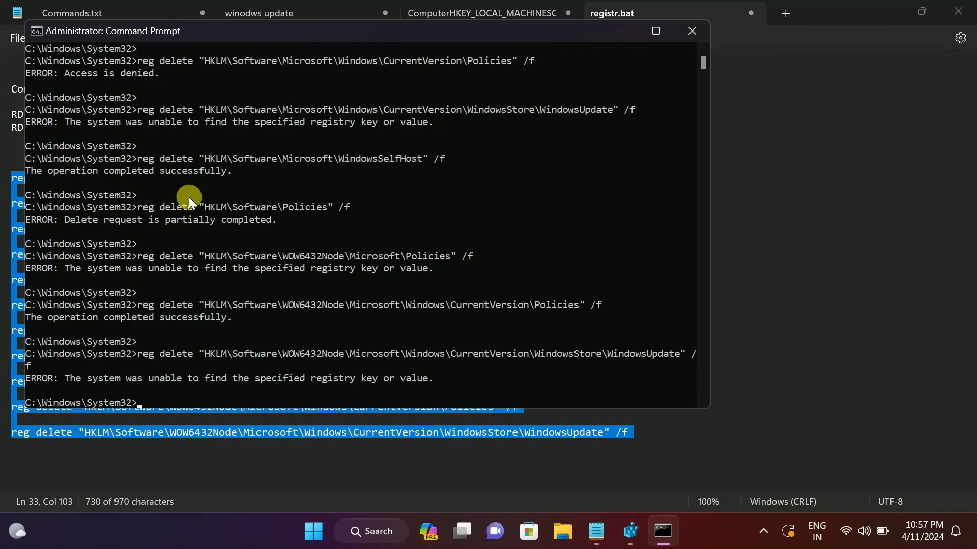
# Maximize the Command Prompt window and review the output of the reg delete commands back to the first one.
pyautogui.click(656, 31)
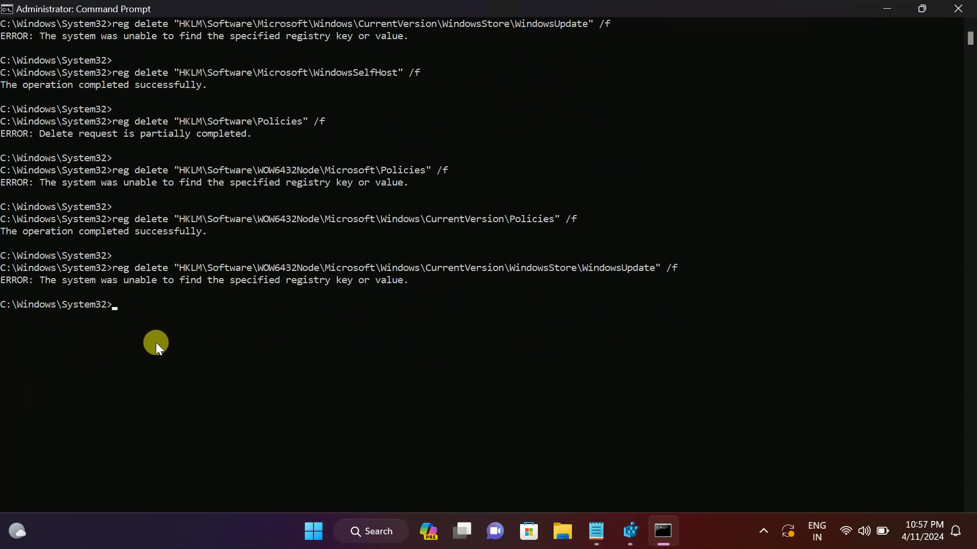
pyautogui.scroll(6, 155, 344)
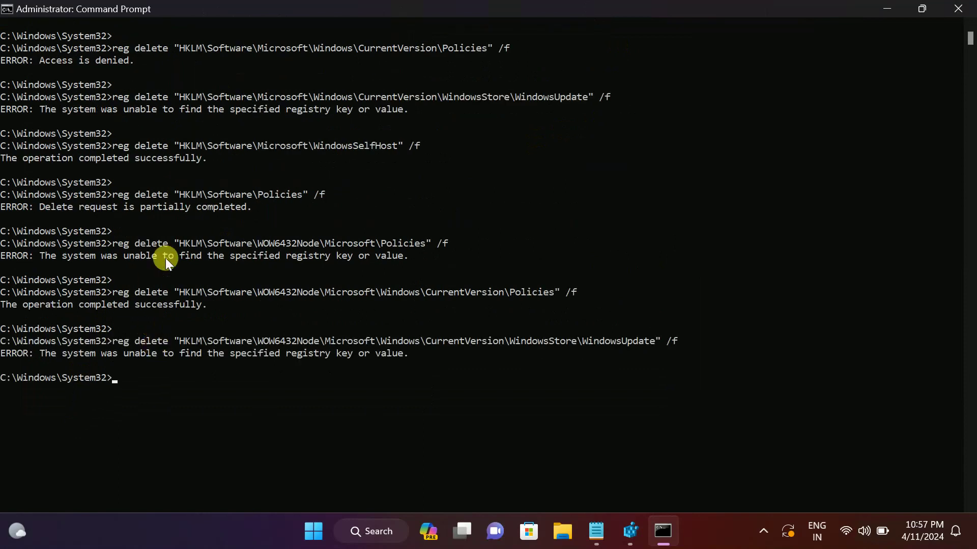
pyautogui.scroll(2, 293, 131)
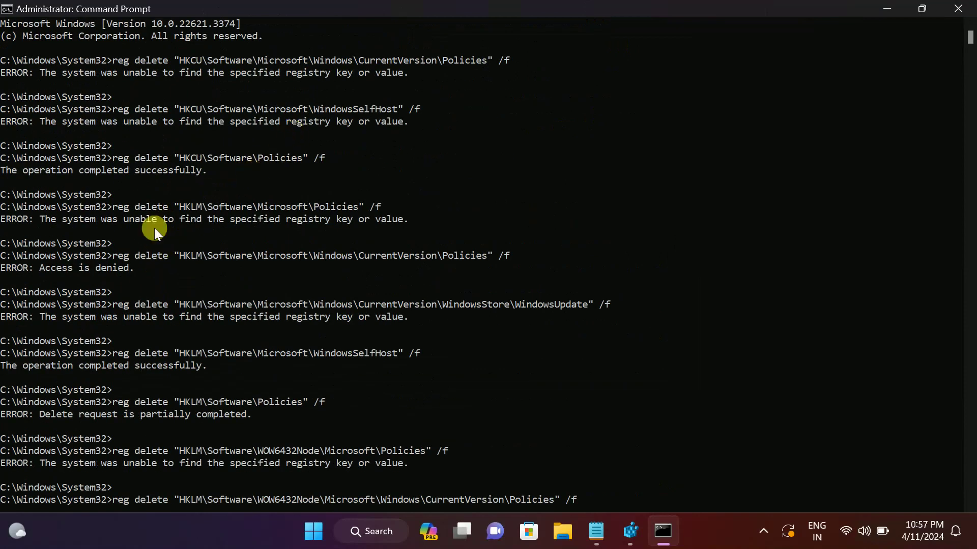
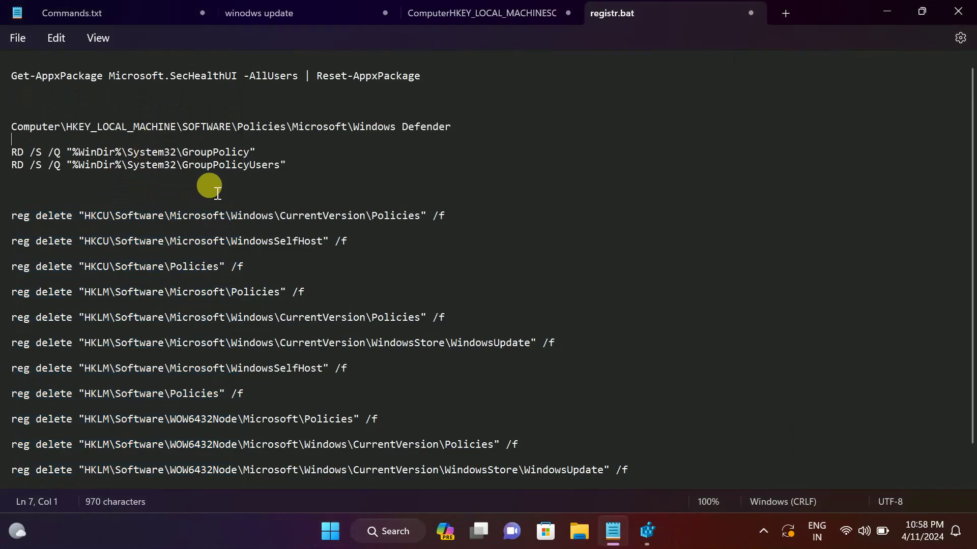
# Select the two RD /S /Q command lines for the GroupPolicy and GroupPolicyUsers folders in the registr.bat notes.
pyautogui.moveTo(296, 164); pyautogui.dragTo(13, 138)
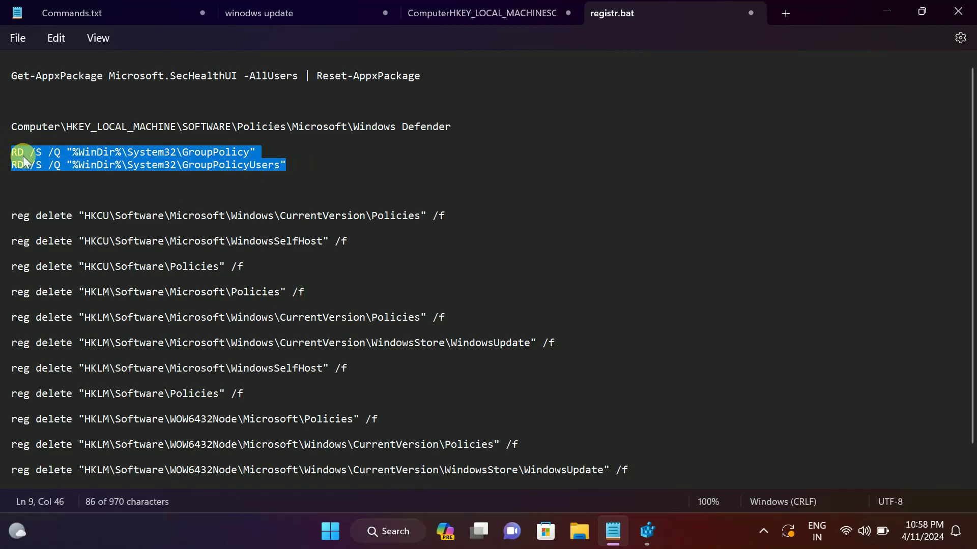
# Search Windows for "cmd" to find the Command Prompt app.
pyautogui.click(66, 238)
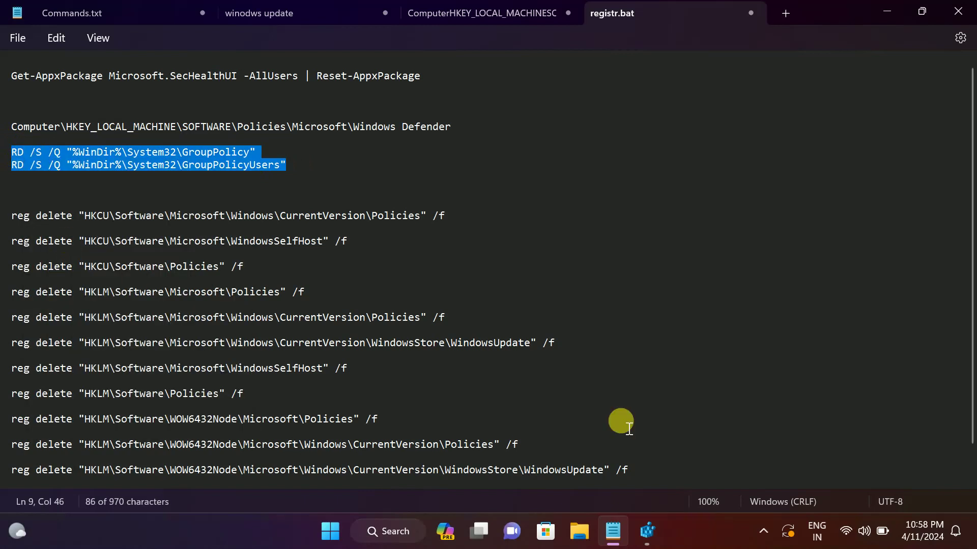
pyautogui.click(382, 532)
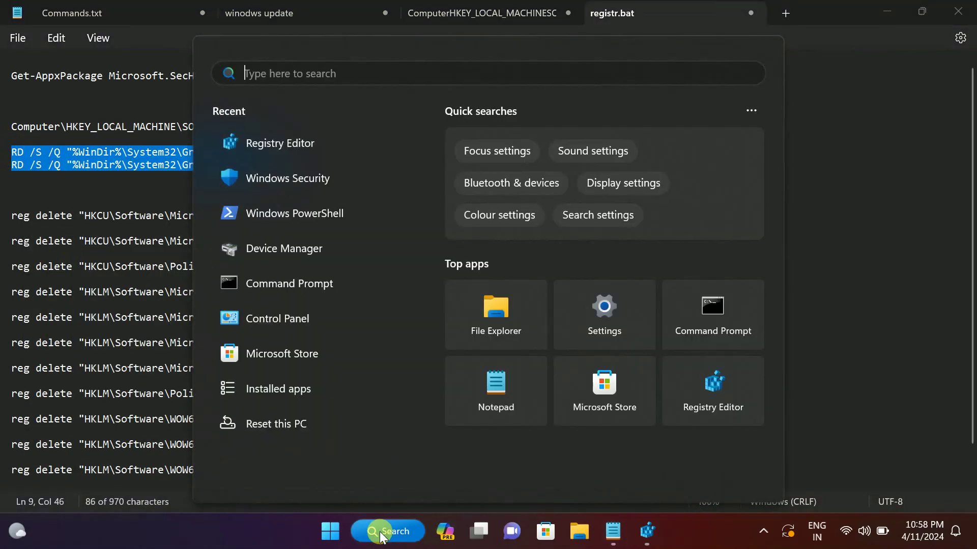
pyautogui.write('cmd')
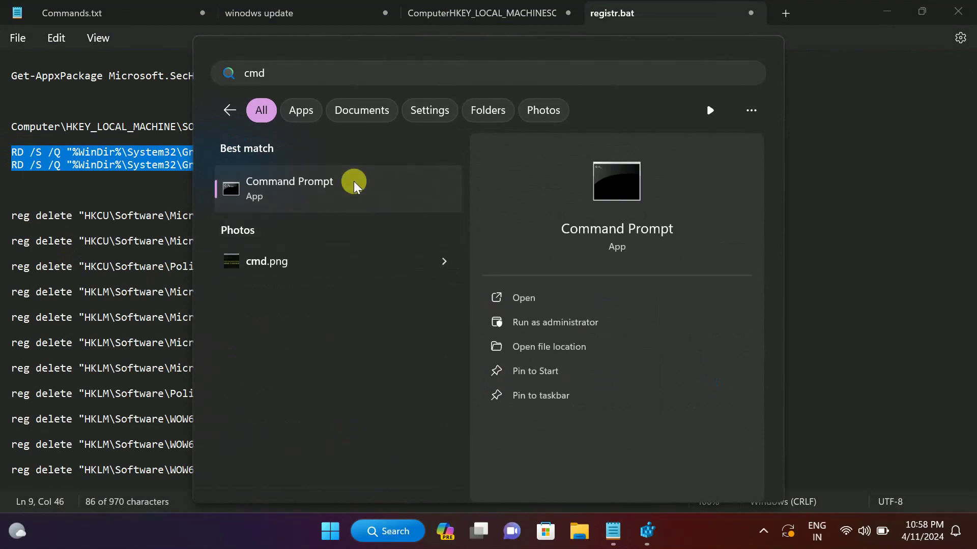
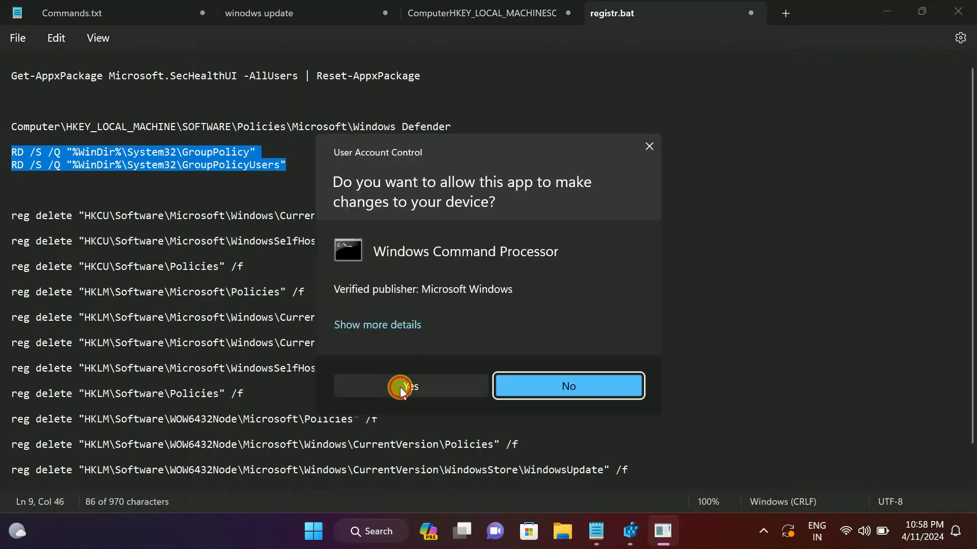
# Run the copied RD /S /Q commands for the GroupPolicy and GroupPolicyUsers folders in an administrator Command Prompt and close it.
pyautogui.click(400, 386)
pyautogui.rightClick(190, 116)
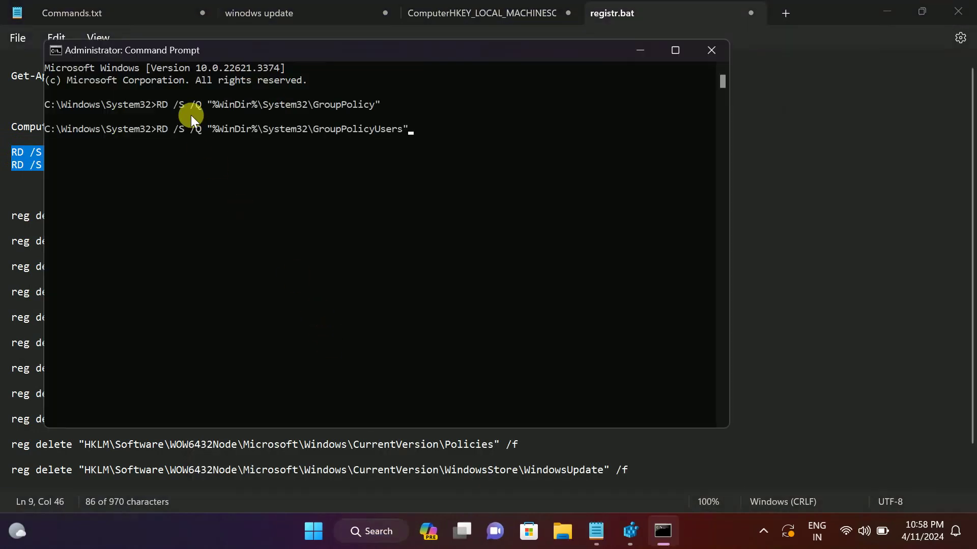
pyautogui.press('Return')
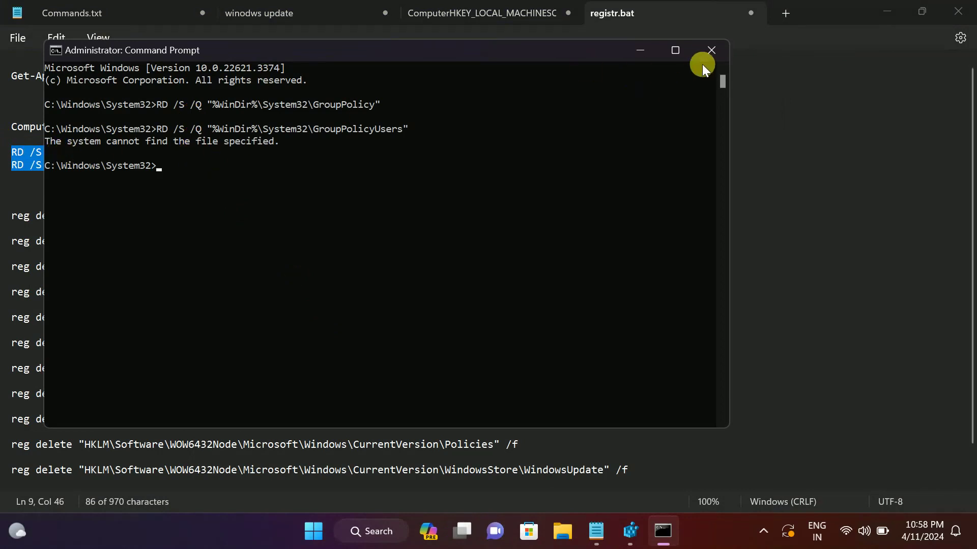
pyautogui.click(711, 50)
# Minimize the text file with the commands and restart the PC with the pending update installed.
pyautogui.click(887, 12)
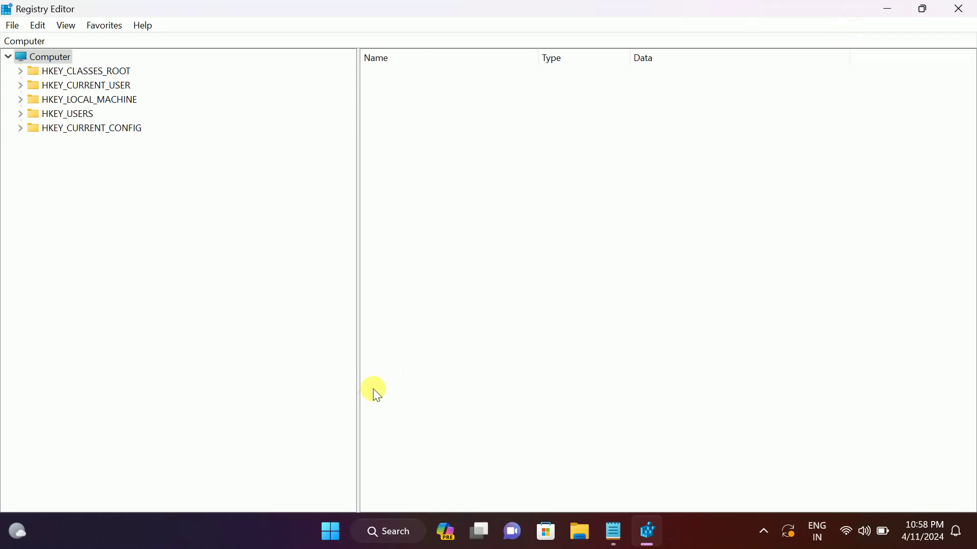
pyautogui.click(331, 531)
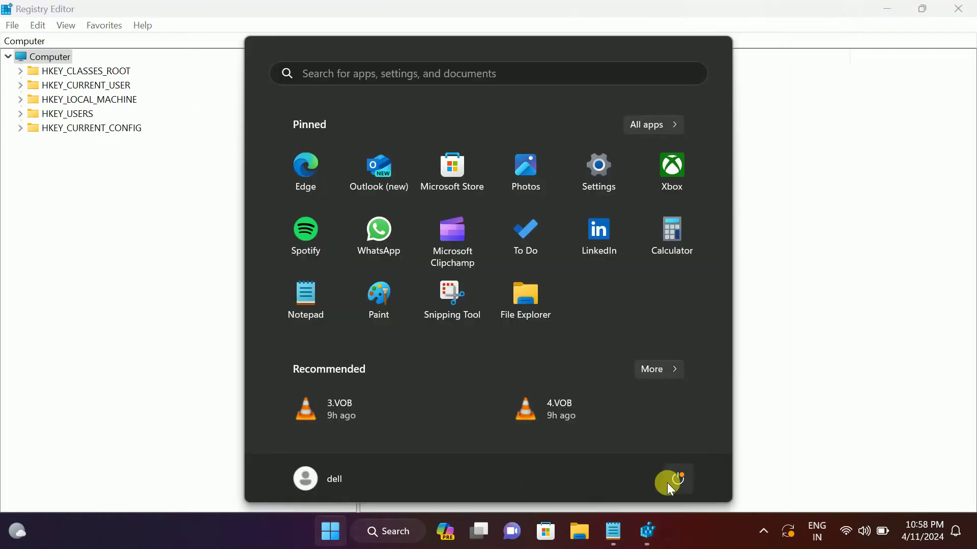
pyautogui.click(675, 481)
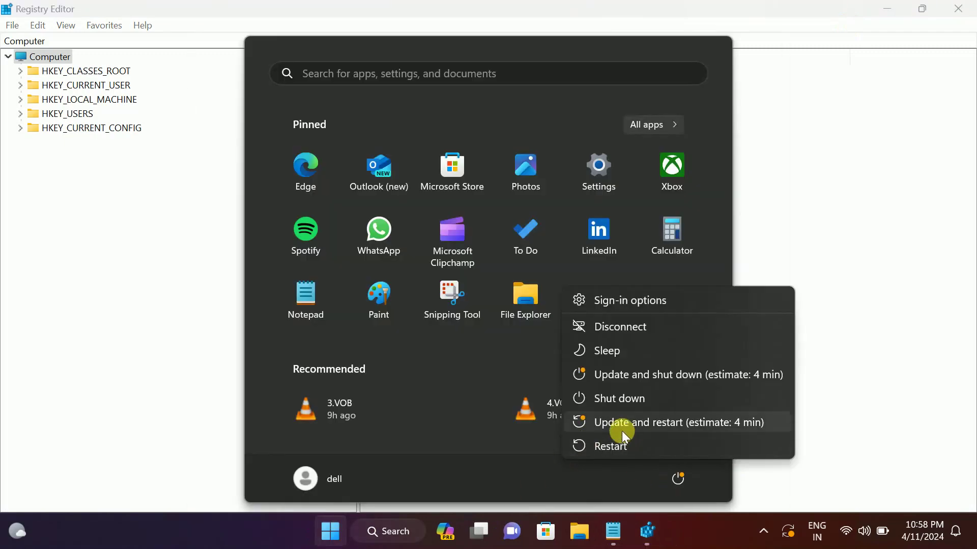
pyautogui.click(658, 425)
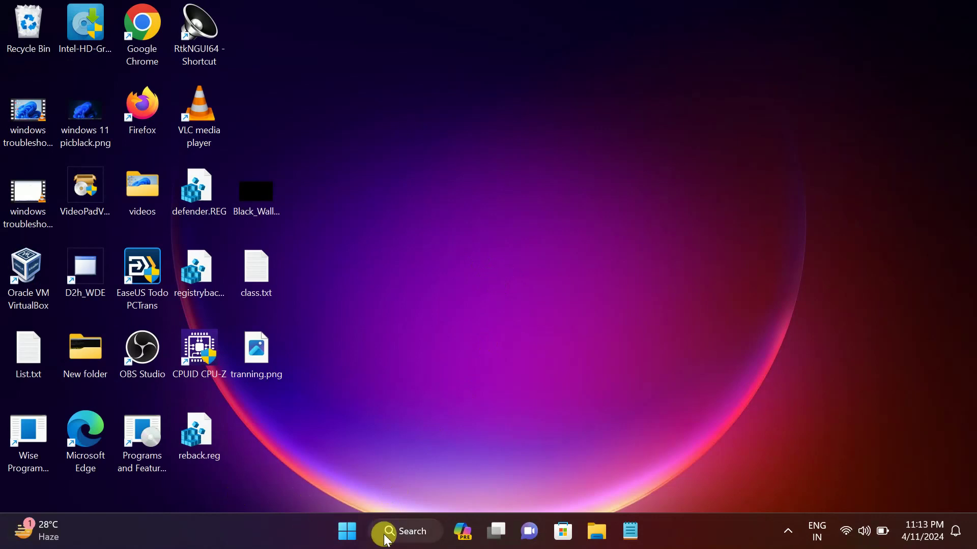
# Search Windows for "res" and open the Reset this PC recovery settings.
pyautogui.click(386, 532)
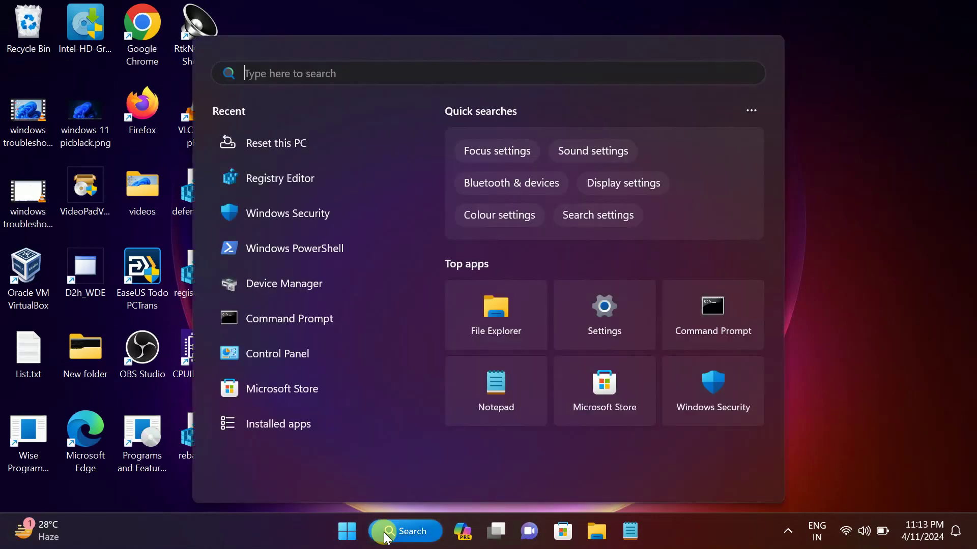
pyautogui.write('res')
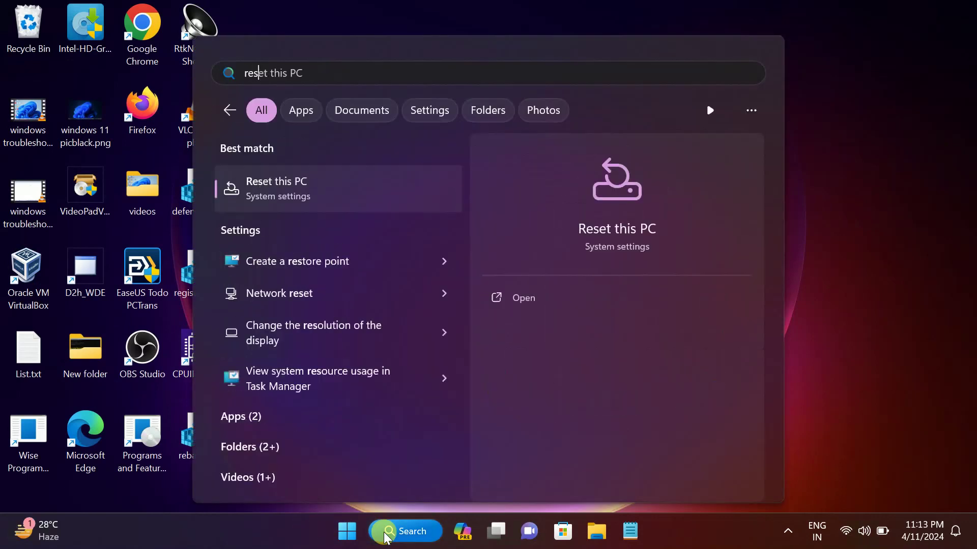
pyautogui.press('Return')
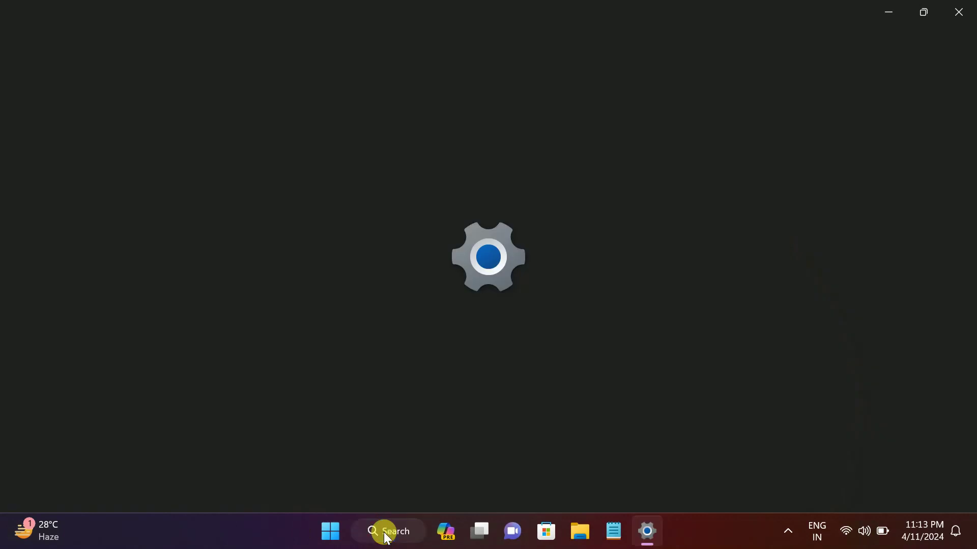
# Start a PC reset with Keep my files, go as far as the reinstall method choice, and cancel the reset.
pyautogui.click(890, 302)
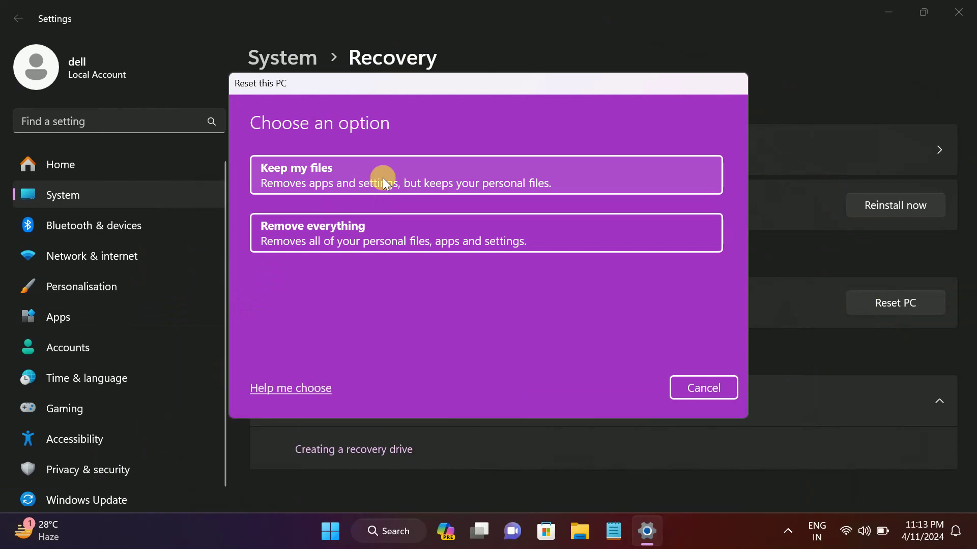
pyautogui.click(382, 178)
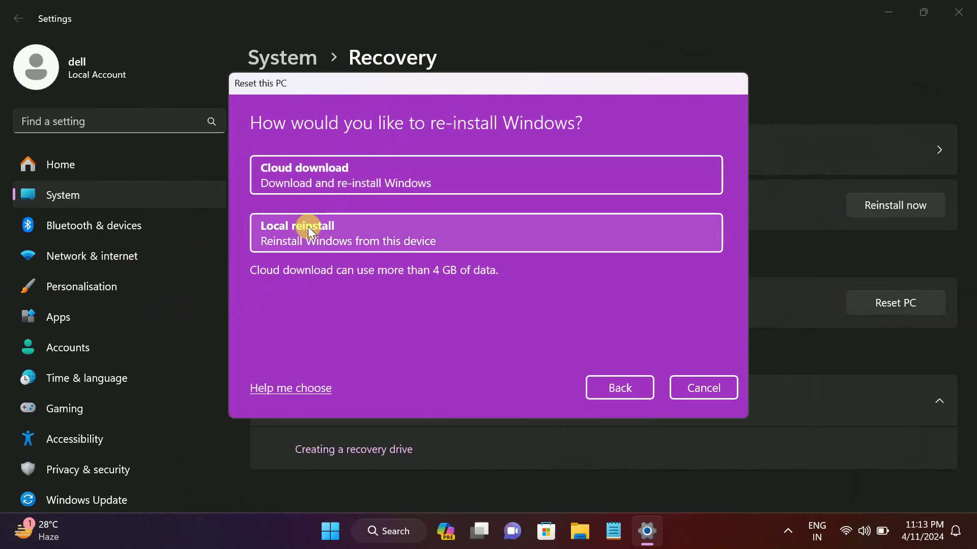
pyautogui.click(330, 231)
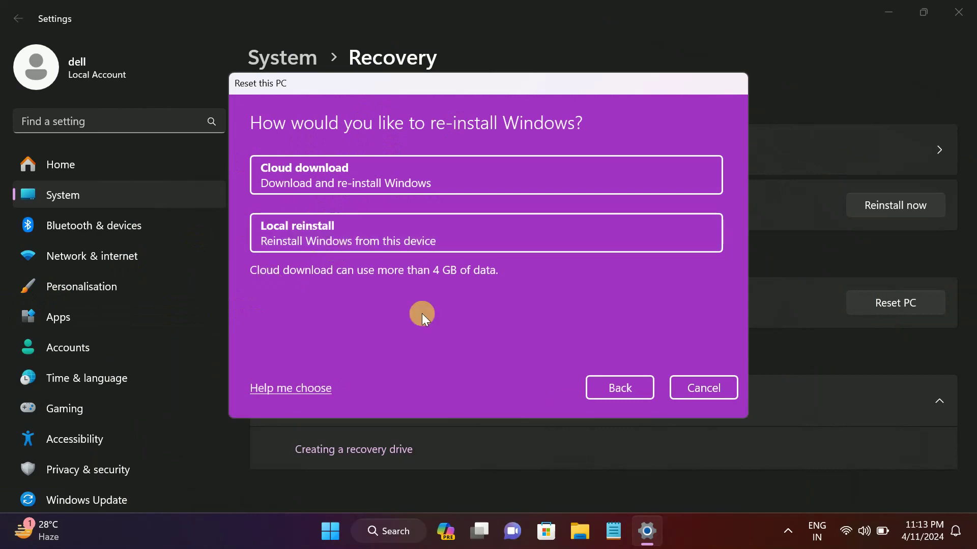
pyautogui.click(728, 393)
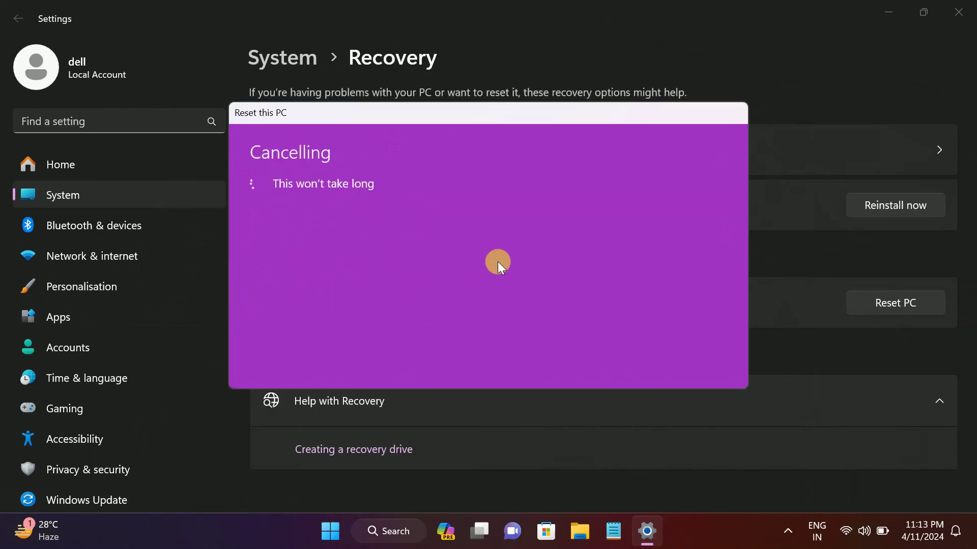